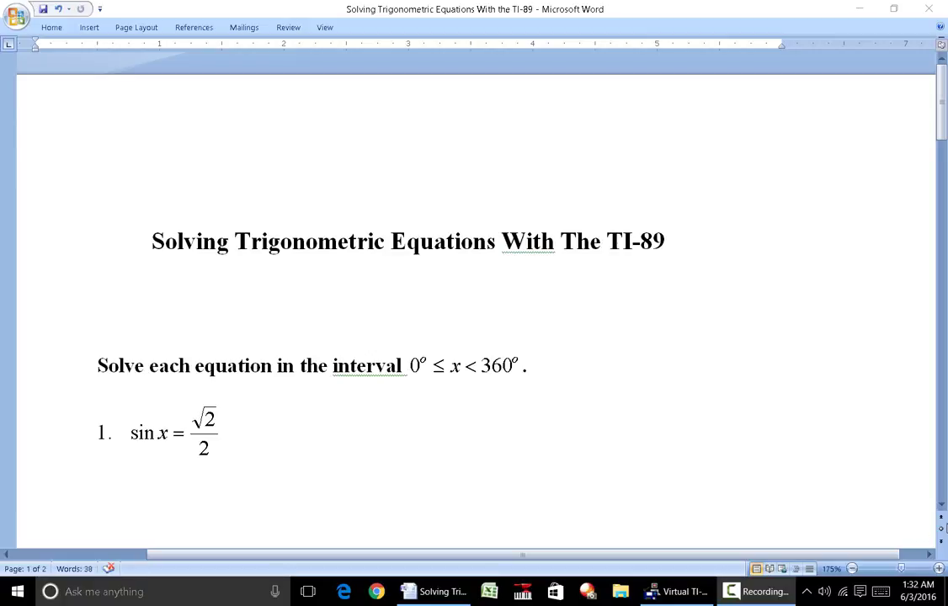
Switch to the Virtual TI-89 and begin a solve( entry with sin(x) as the equation's left side
mouse_move(673, 595)
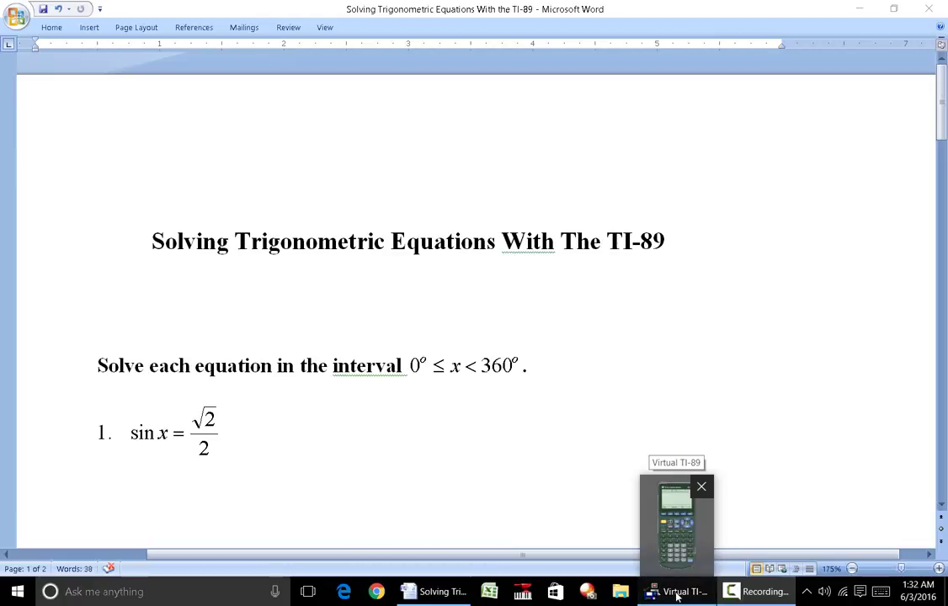
click(677, 594)
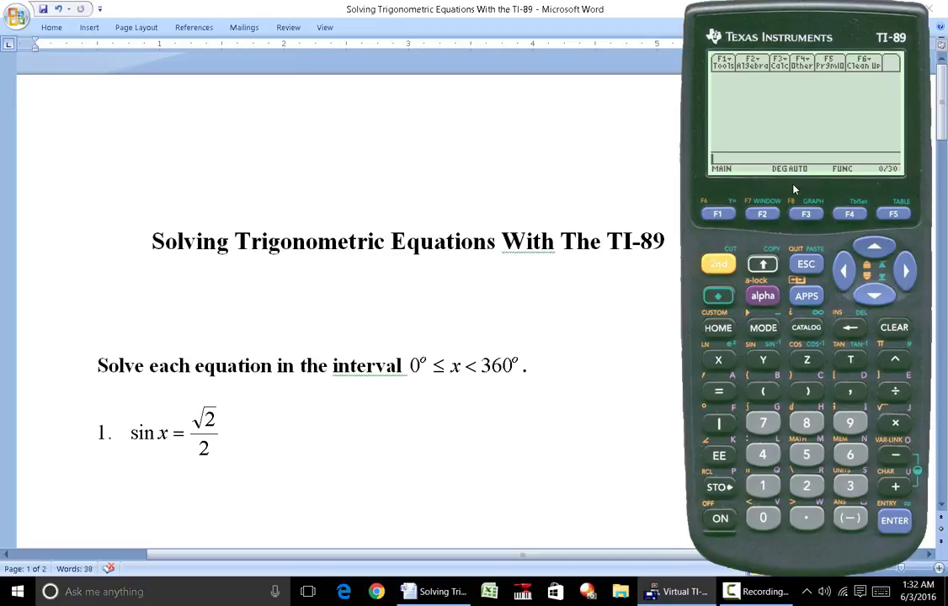
click(725, 519)
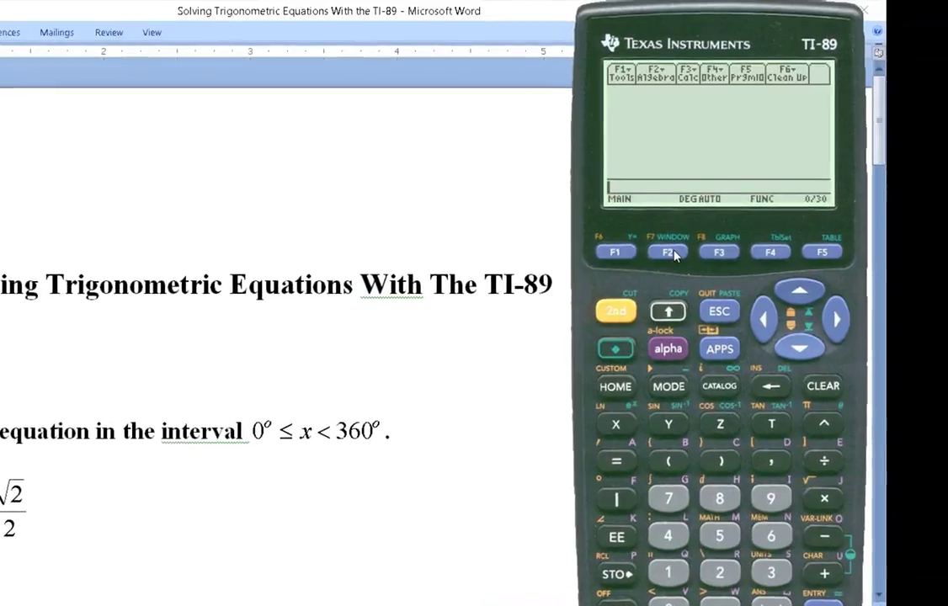
click(674, 255)
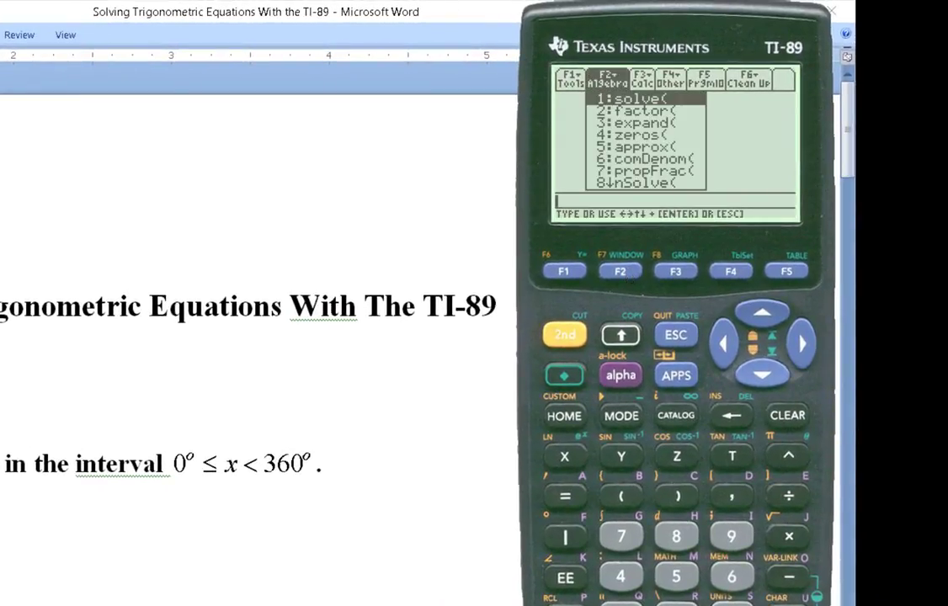
key(Return)
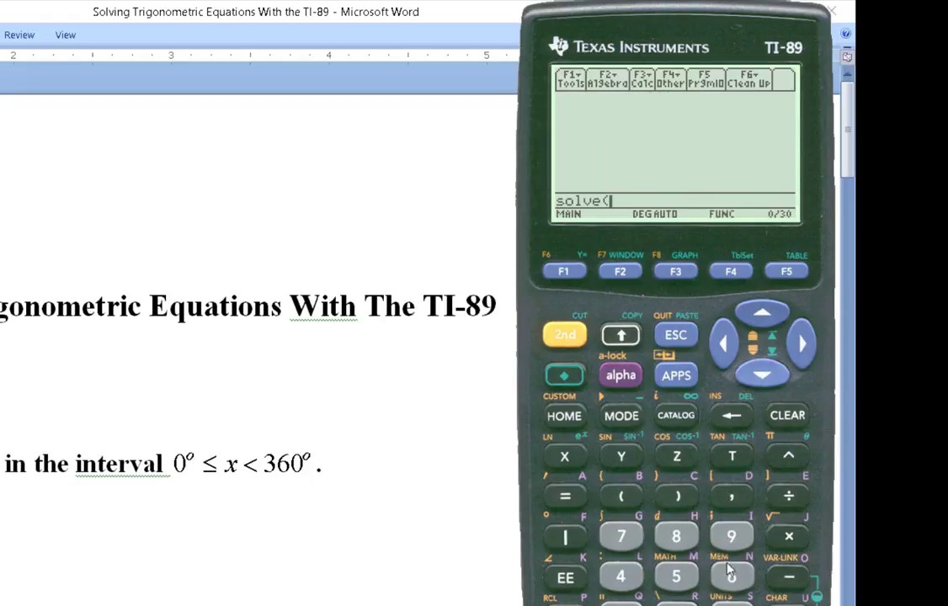
click(565, 337)
click(619, 459)
click(558, 458)
click(680, 501)
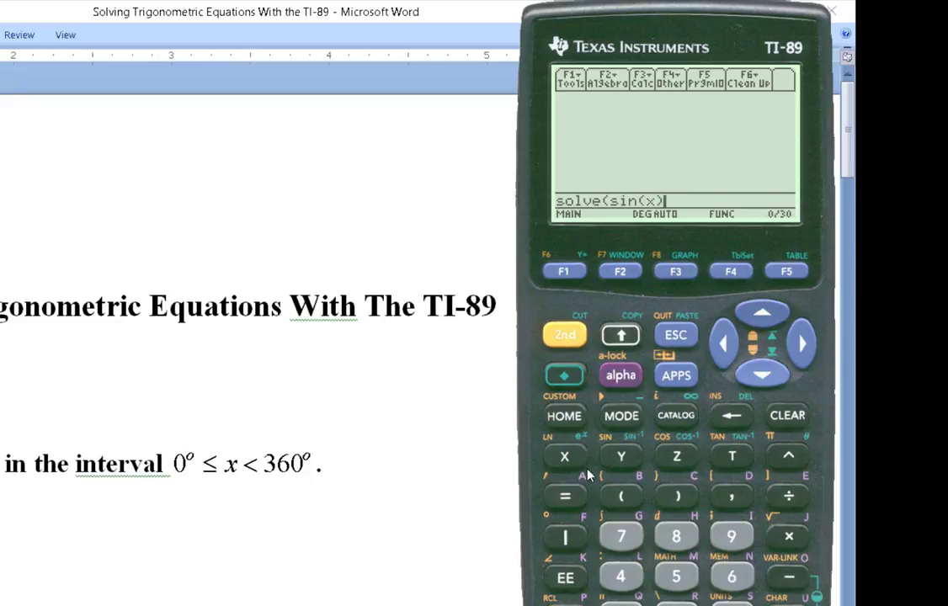
Complete the equation in the solve entry with =√(2)/2 and add x as the variable to solve for
click(568, 496)
click(570, 335)
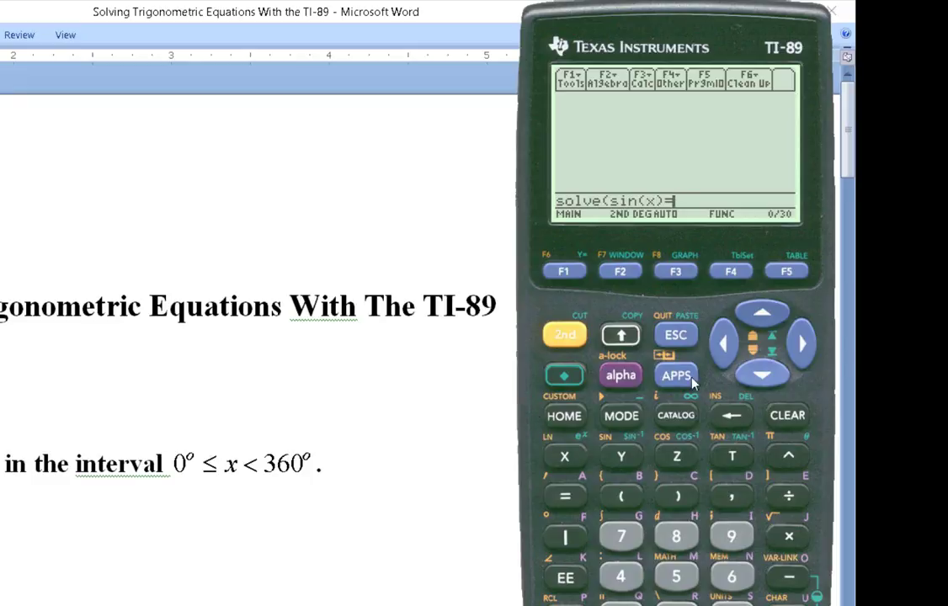
click(782, 541)
click(621, 602)
click(682, 497)
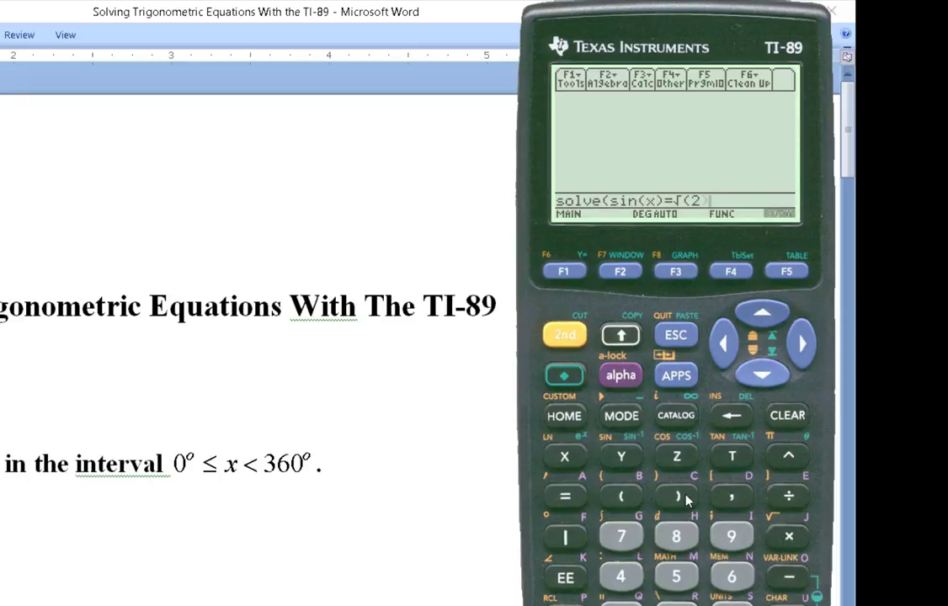
click(785, 499)
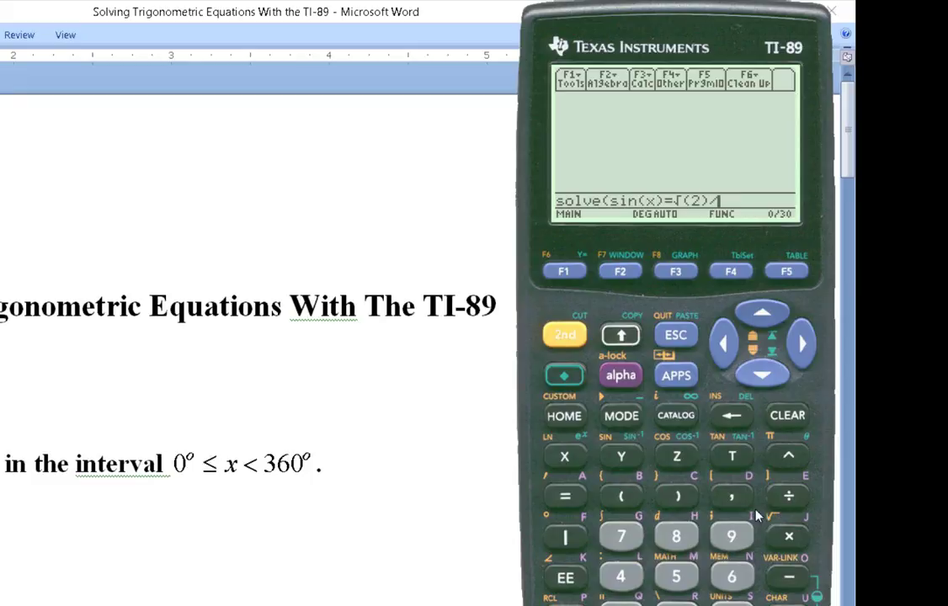
text(2)
click(731, 500)
click(570, 456)
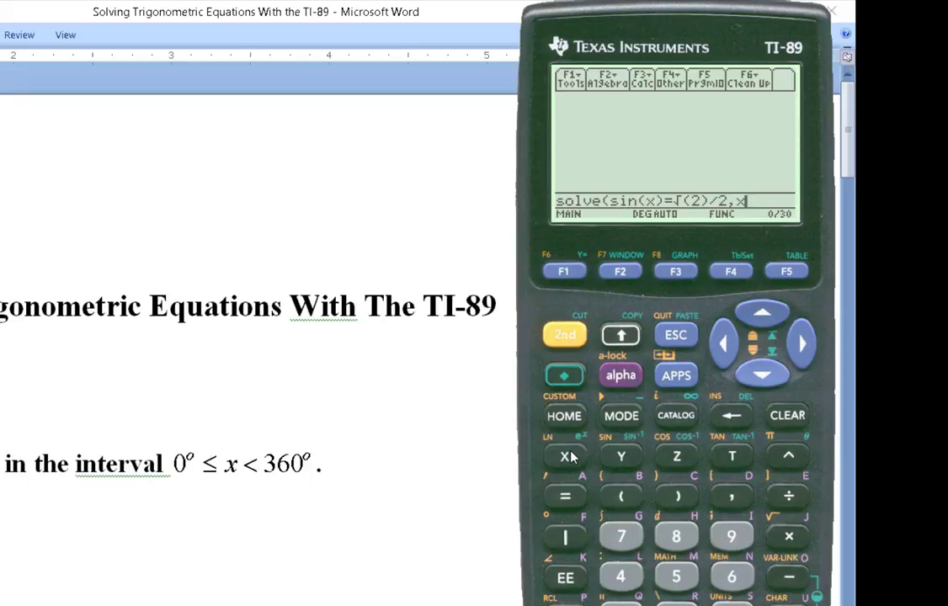
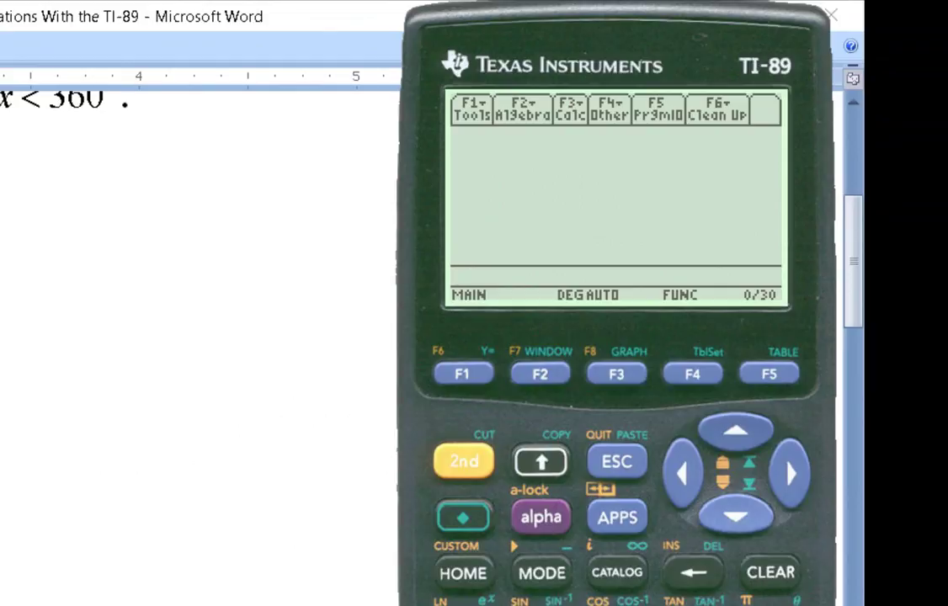
Begin a new solve( entry on the calculator with the terms cos(x)^2+2
scroll(194, 336, up, 3)
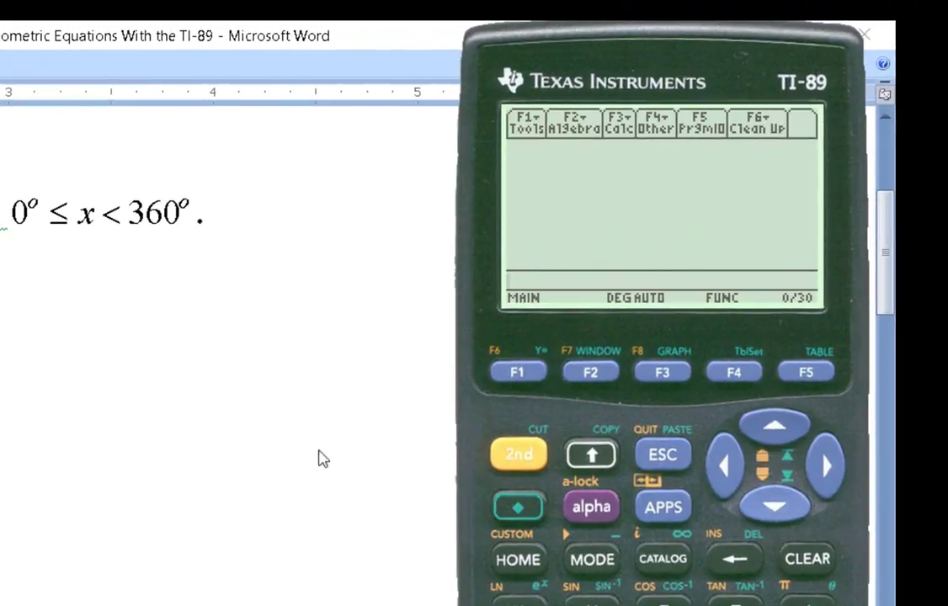
scroll(322, 459, down, 2)
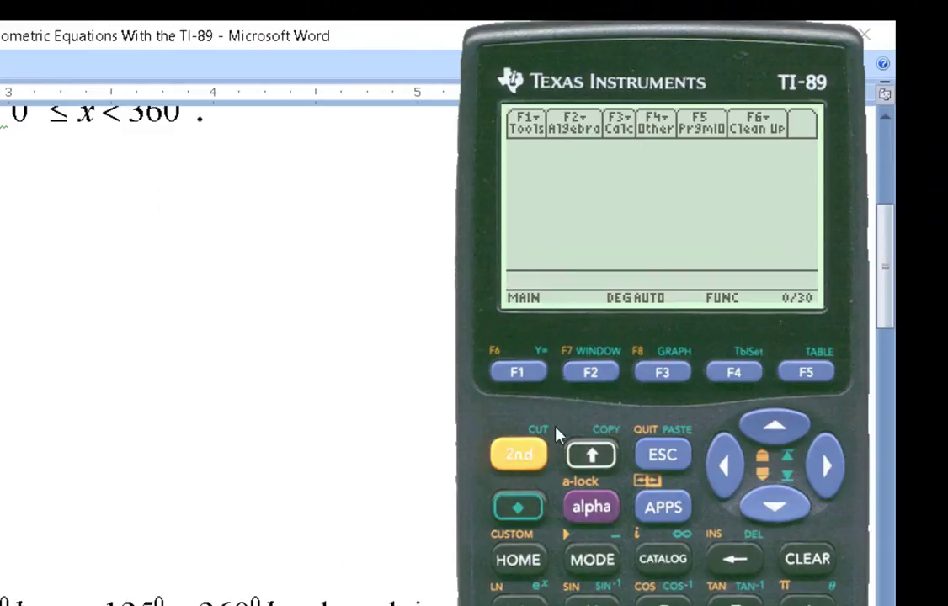
click(590, 373)
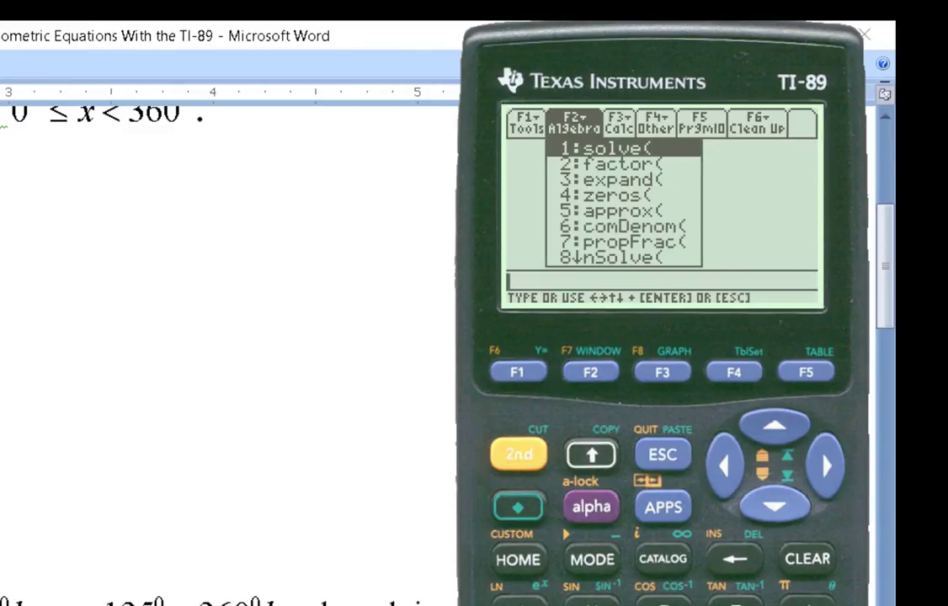
key(Return)
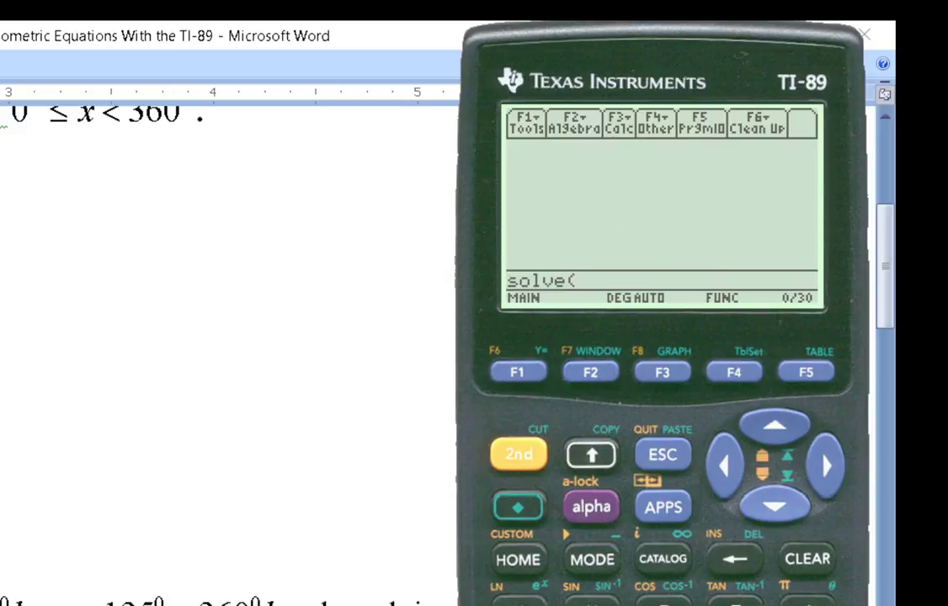
click(518, 458)
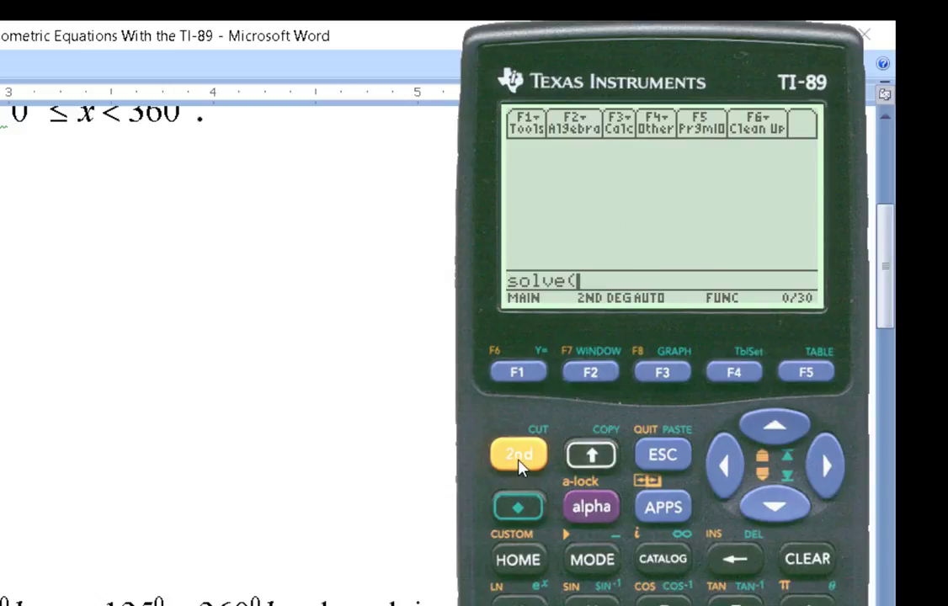
click(662, 601)
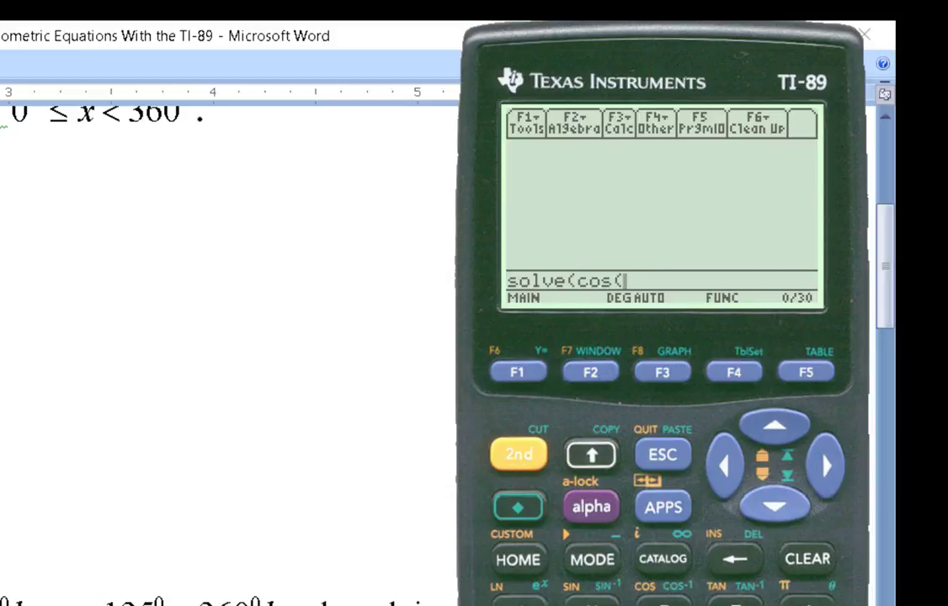
text(x)^2+2)
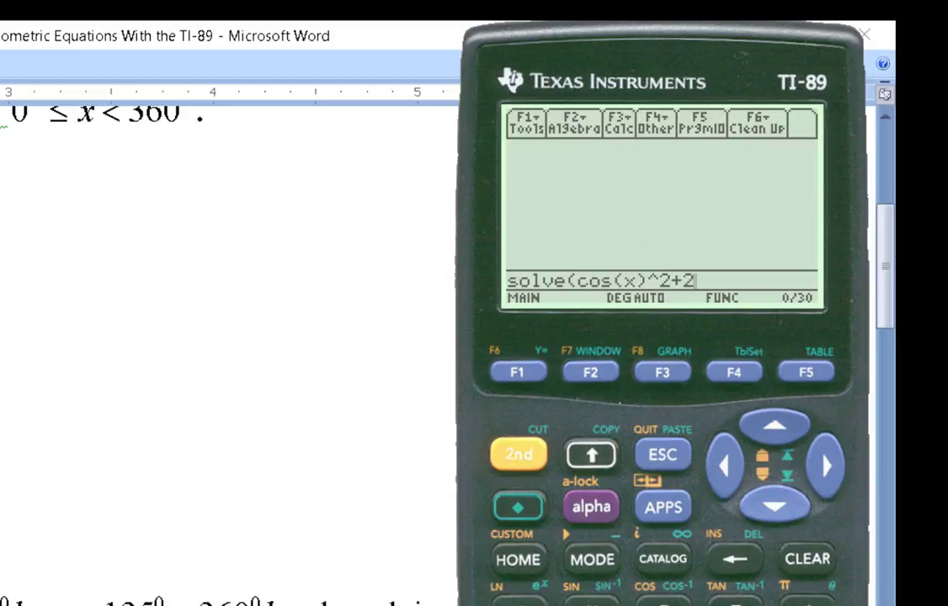
Extend the entry with cos(x)-3=0, set x as the solve variable and close the parenthesis
click(516, 455)
click(663, 599)
text(x))
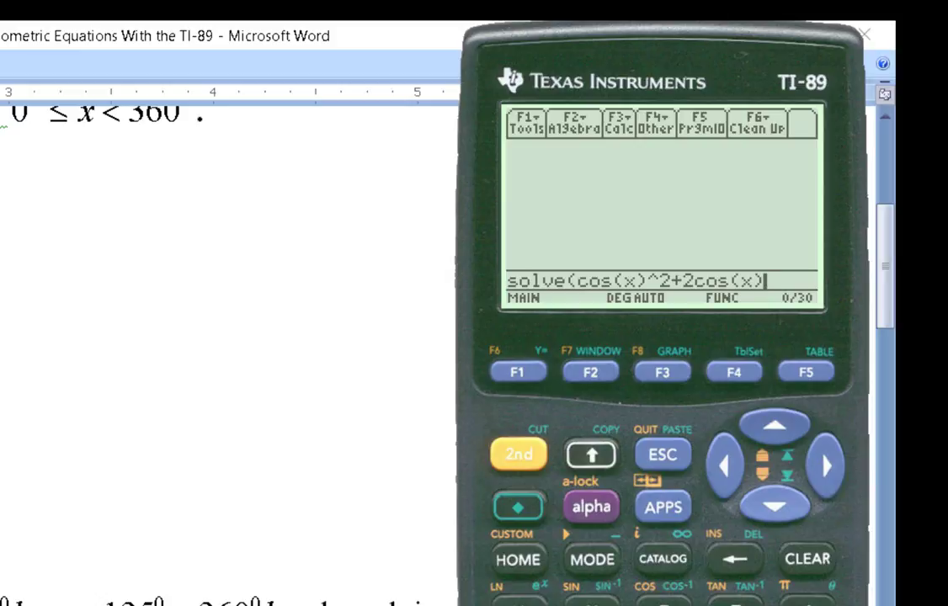
text(-3=0)
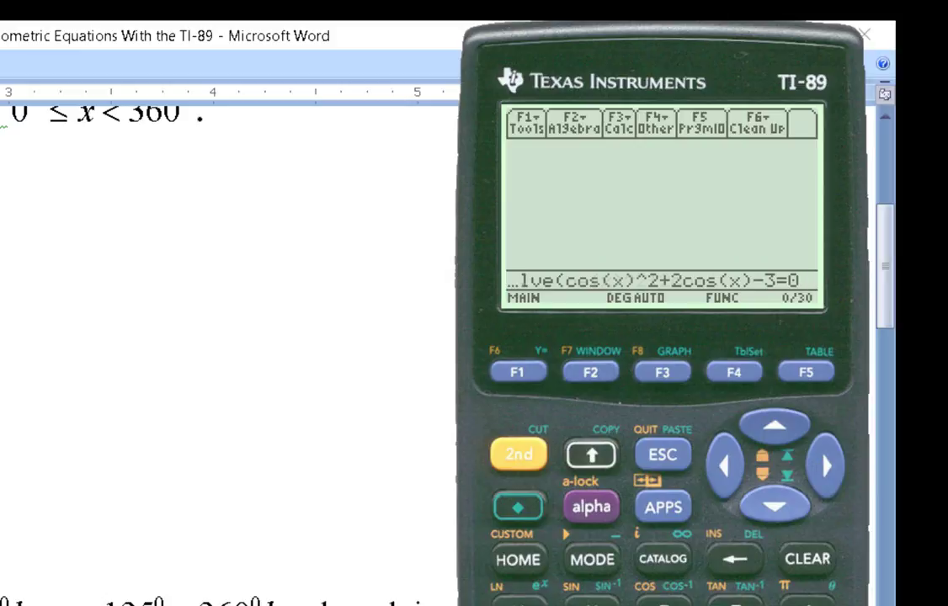
text(,x)
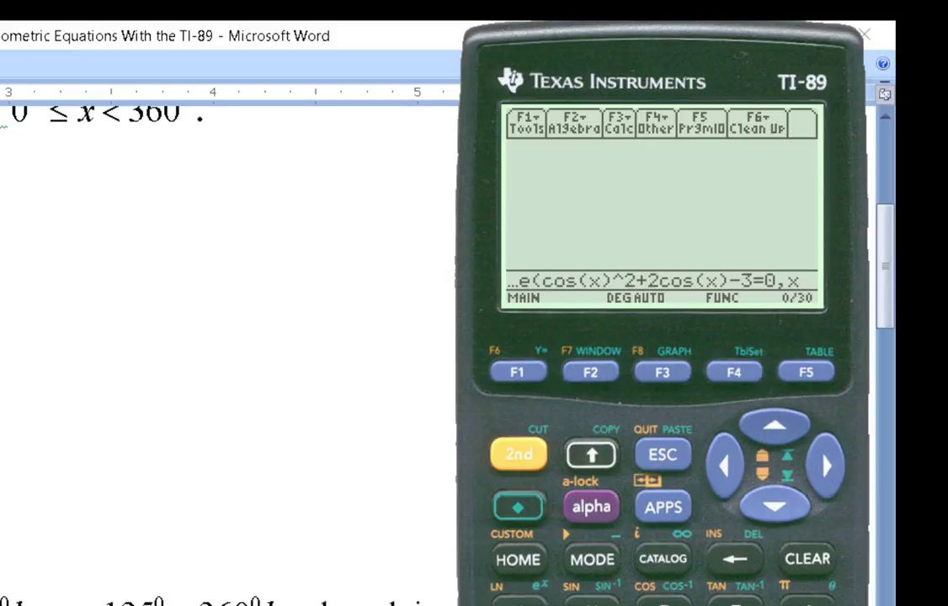
text())
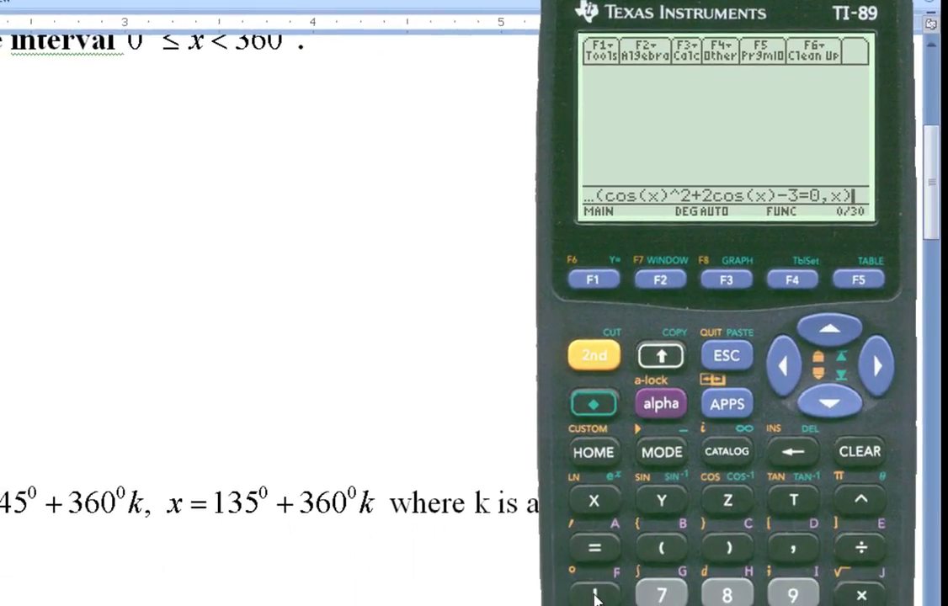
Append the "with" operator (|) and the lower-bound condition 0≤x to the solve command
click(594, 596)
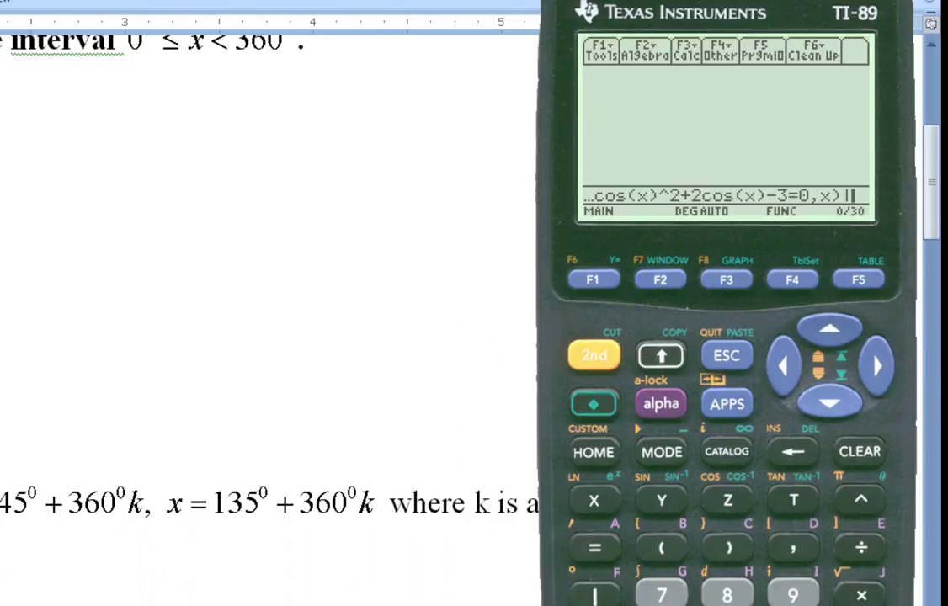
text(0)
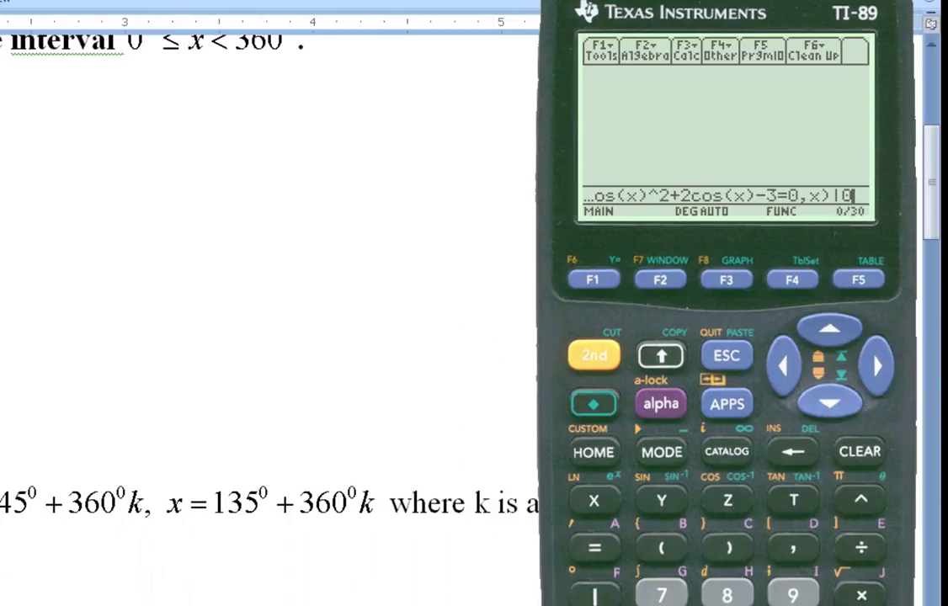
click(605, 360)
key(5)
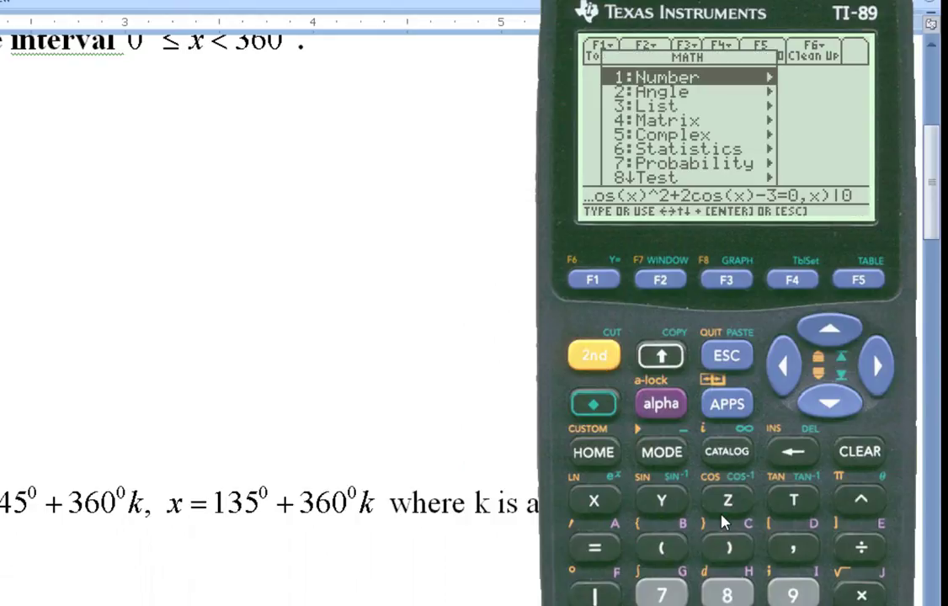
click(723, 595)
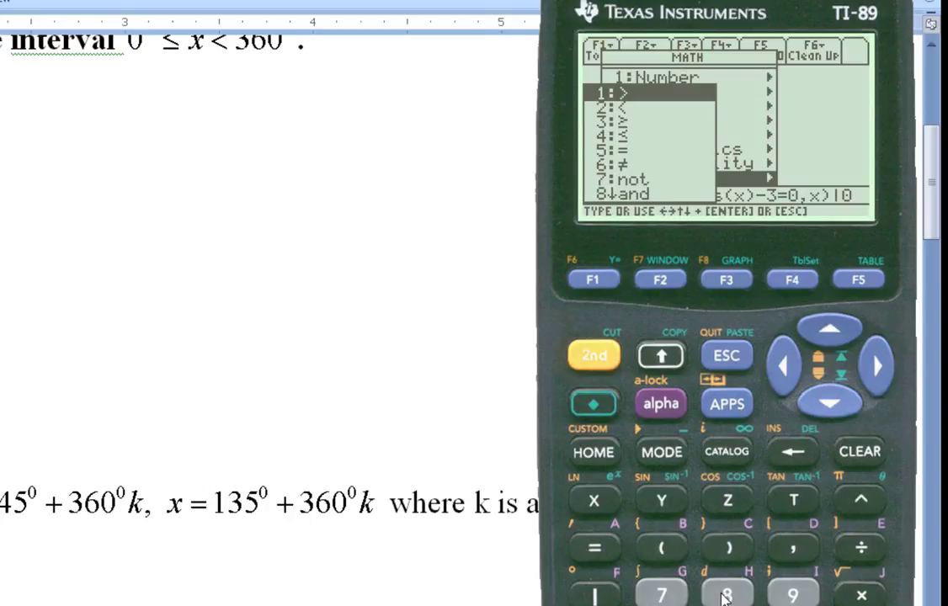
key(4)
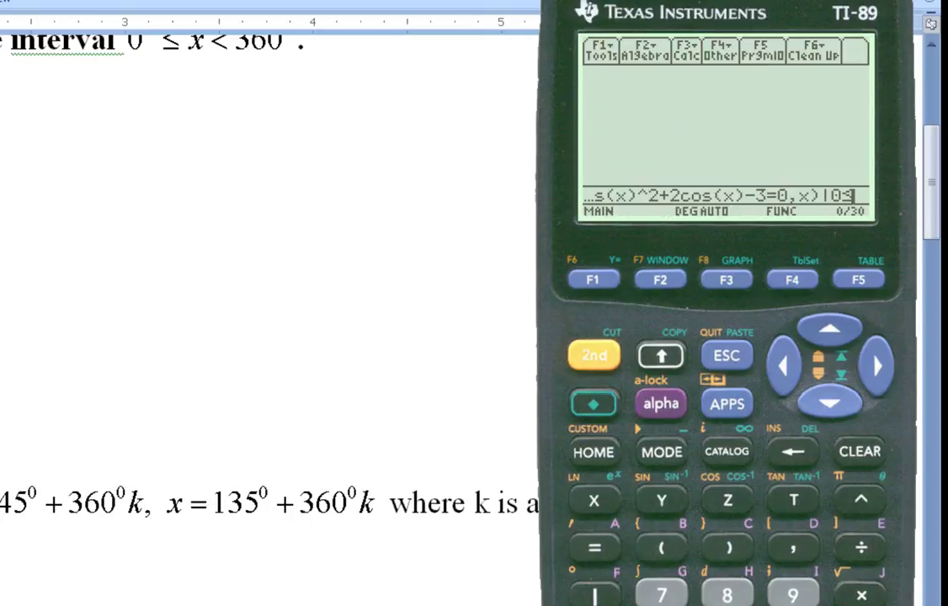
click(601, 510)
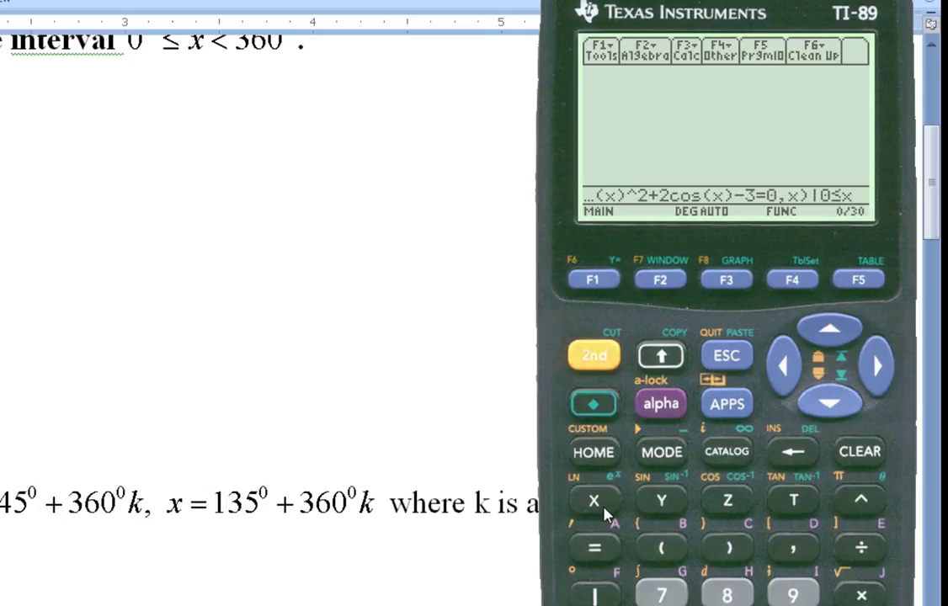
Add the upper-bound condition "and x<360" to the end of the solve command
click(596, 358)
key(5)
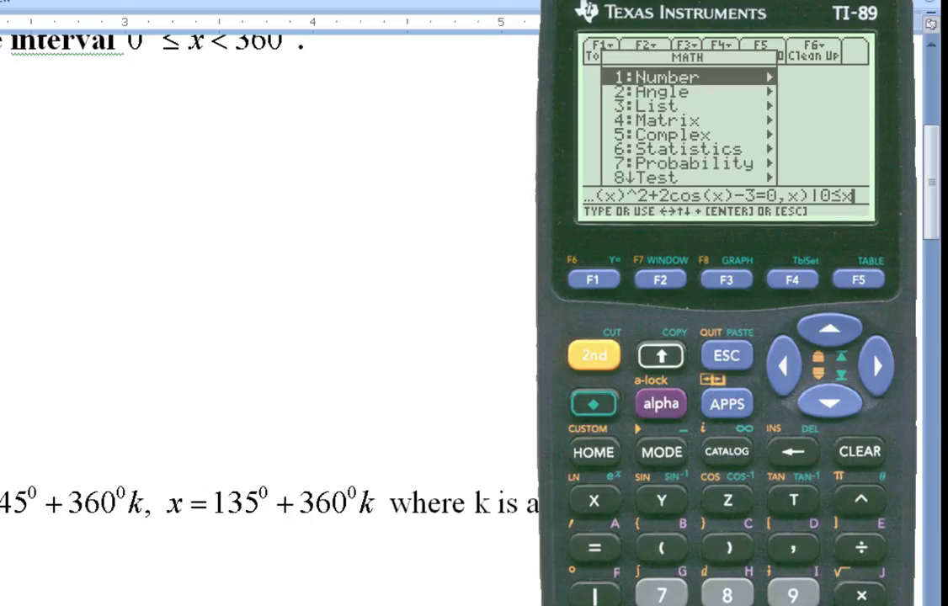
click(724, 587)
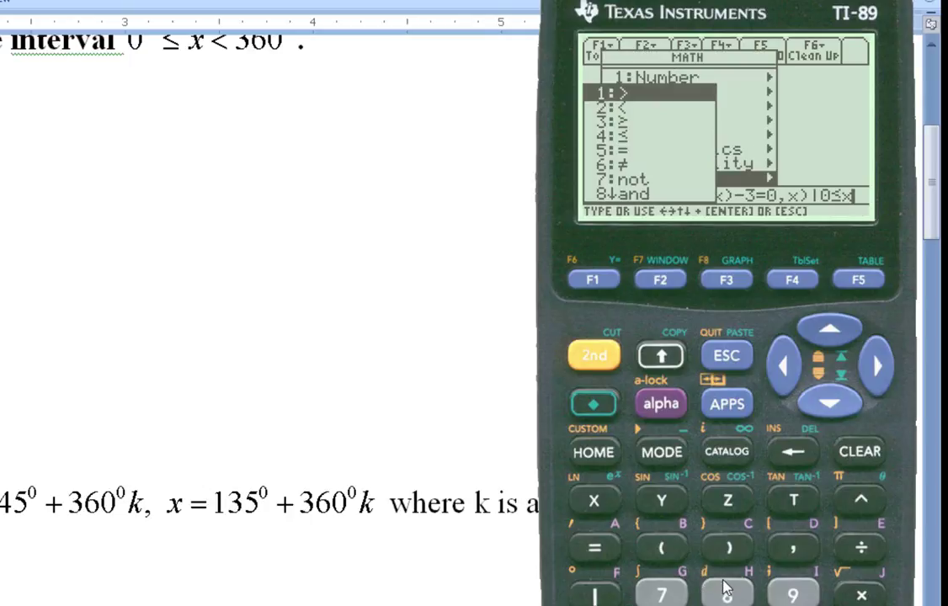
click(725, 589)
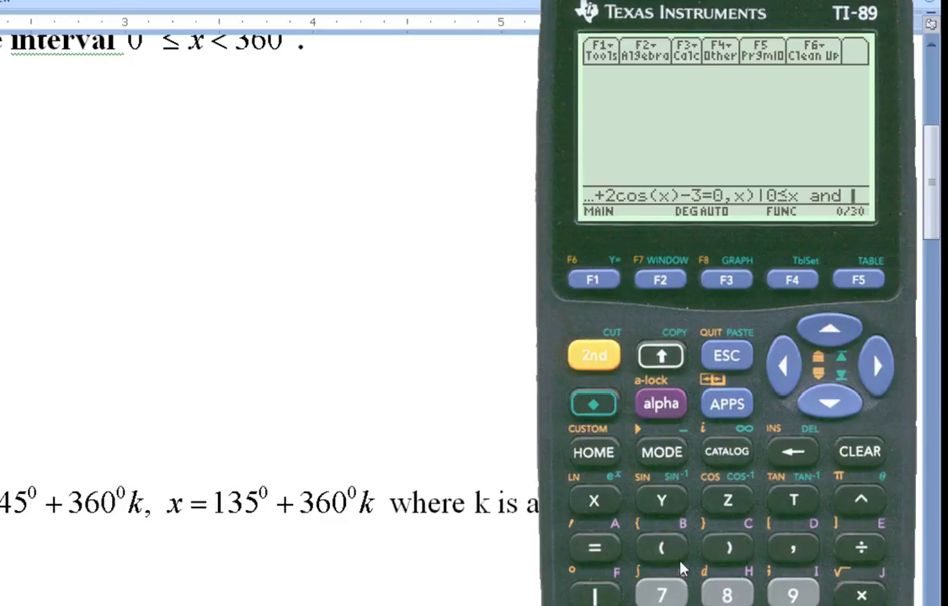
click(594, 502)
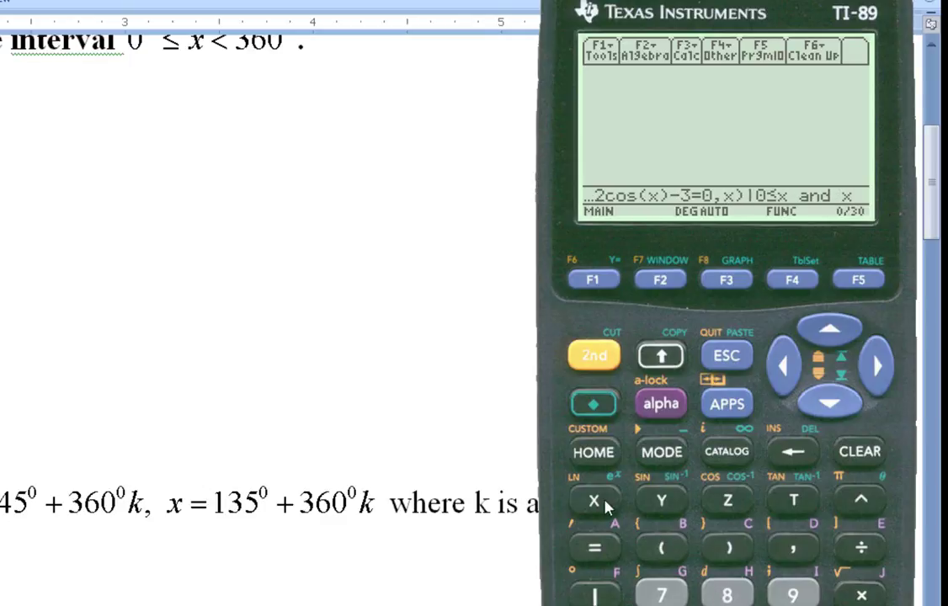
click(596, 356)
text(<)
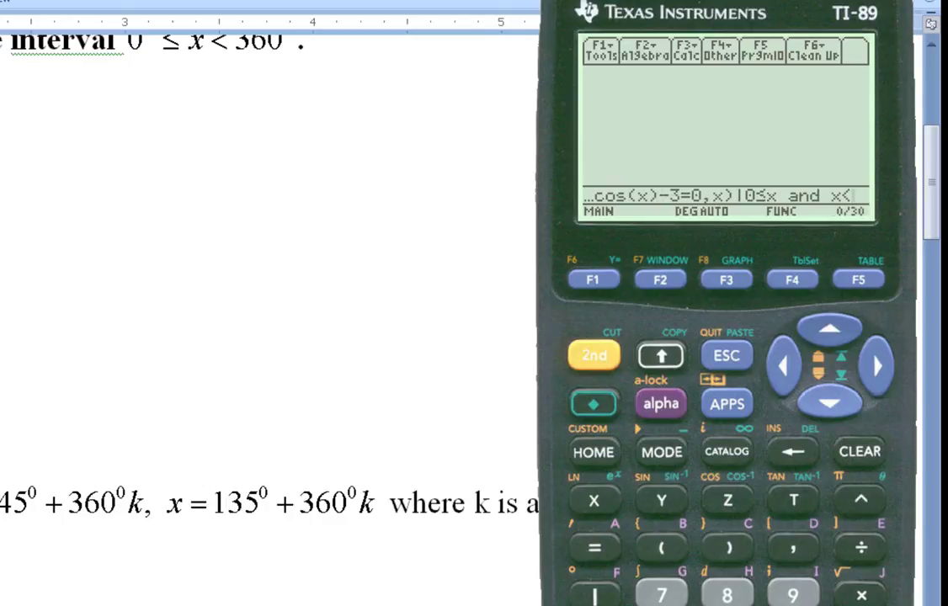
text(36)
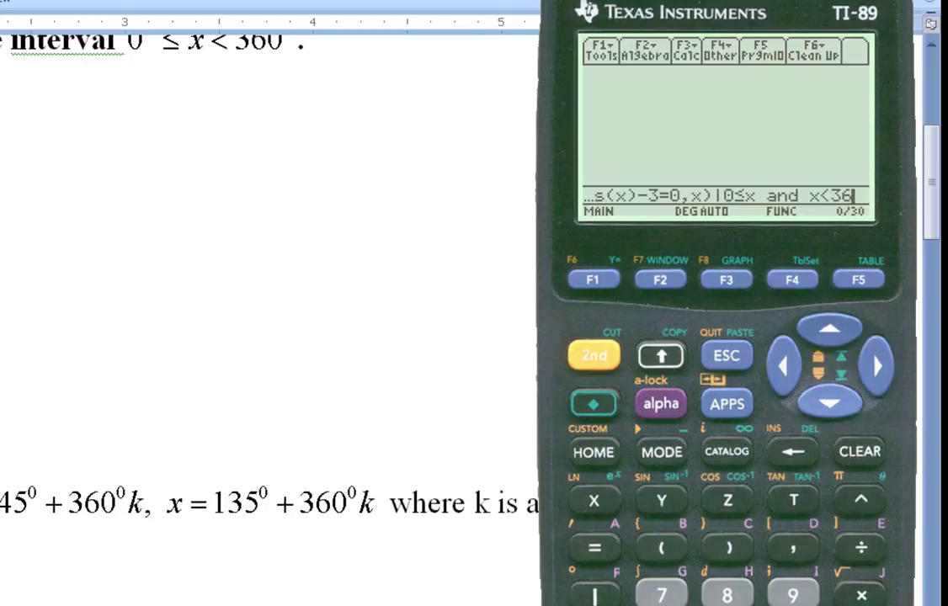
text(0)
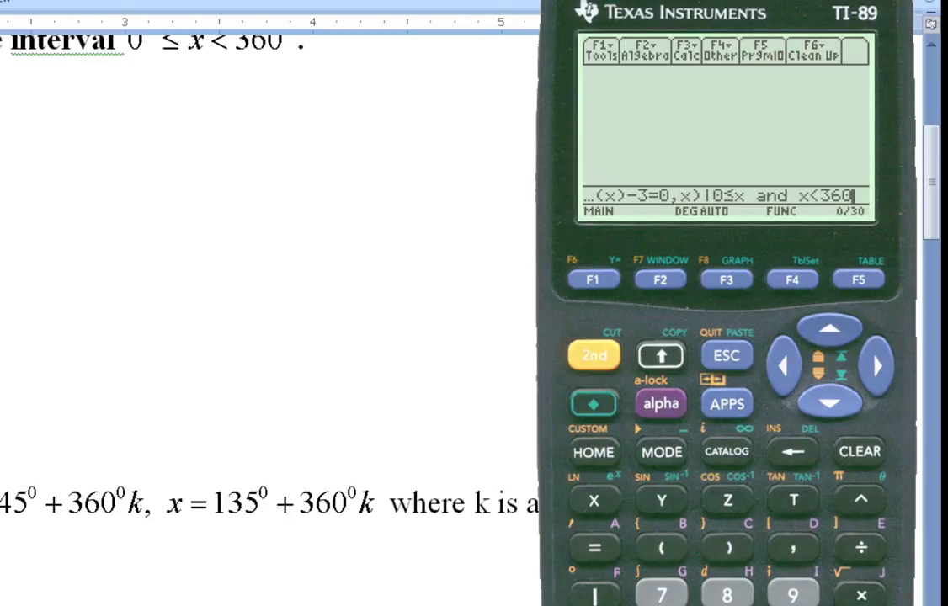
Evaluate the solve command for the cosine equation and clear the calculator's entry line and history
key(Return)
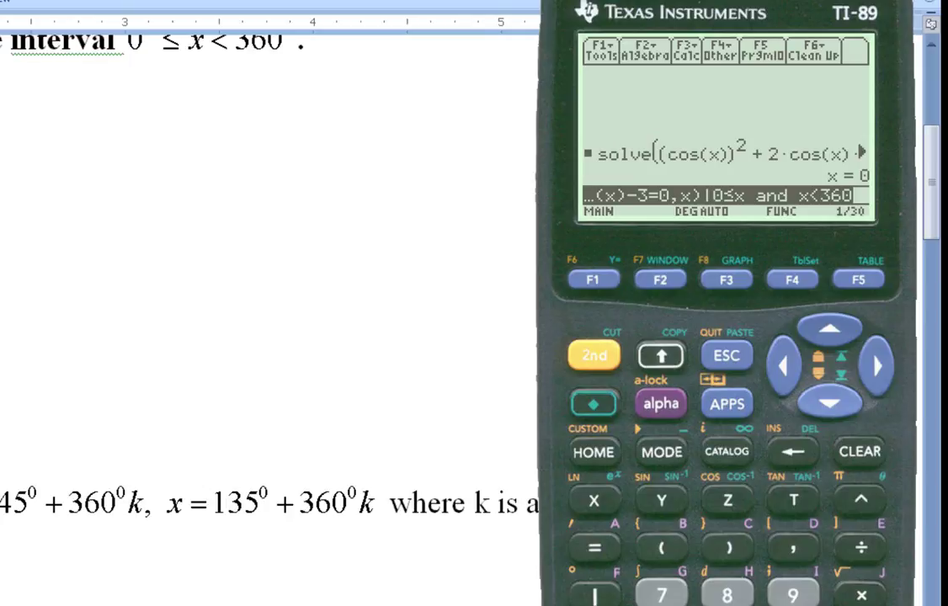
click(814, 324)
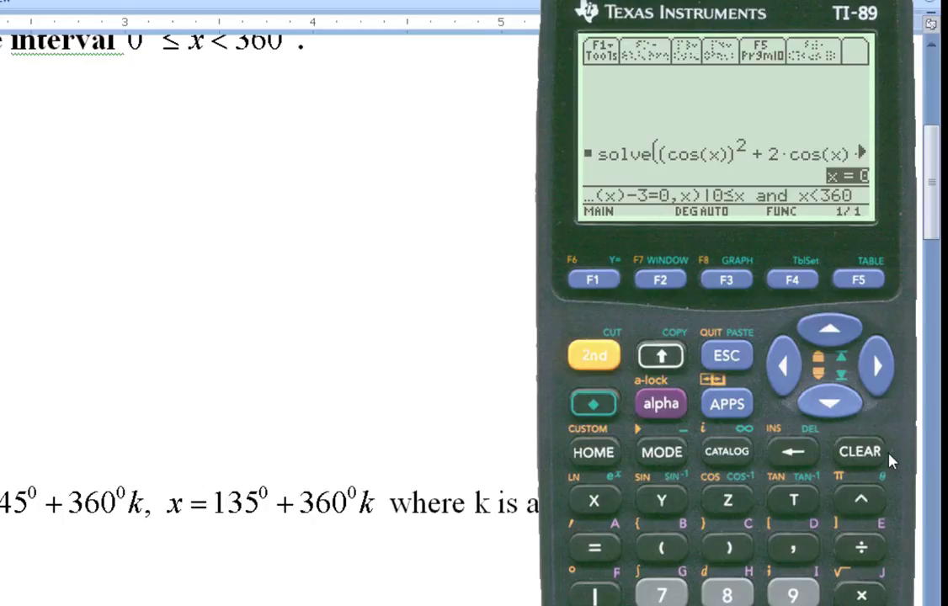
click(860, 452)
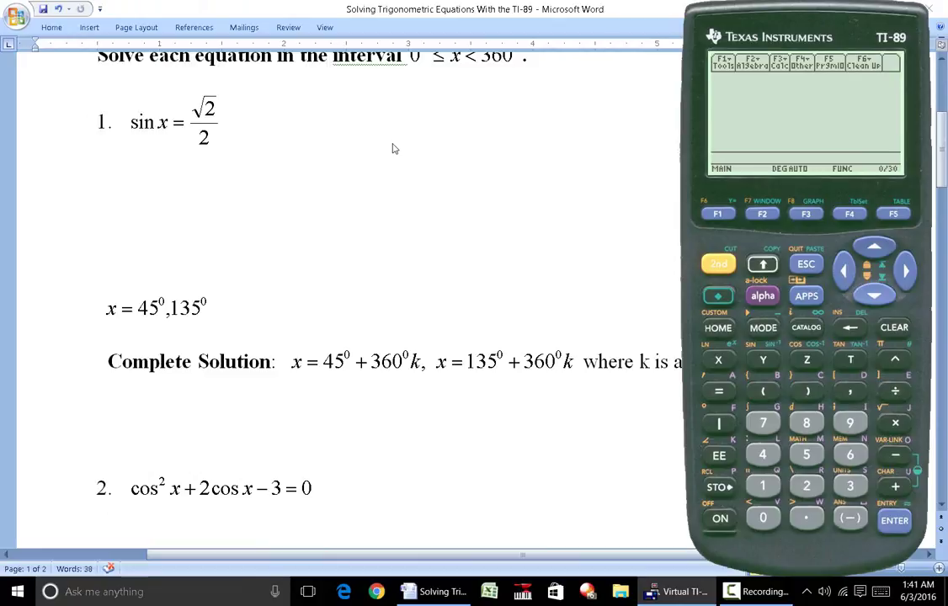
Review the worksheet's answer and complete solution for problem 2 and go on to the next problem
scroll(394, 149, down, 1)
scroll(394, 149, down, 3)
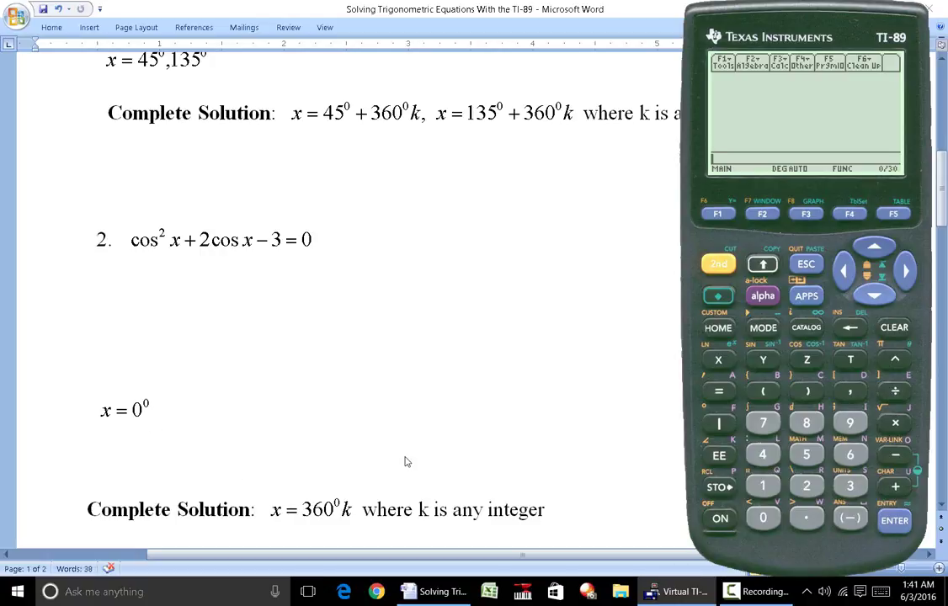
scroll(405, 461, down, 3)
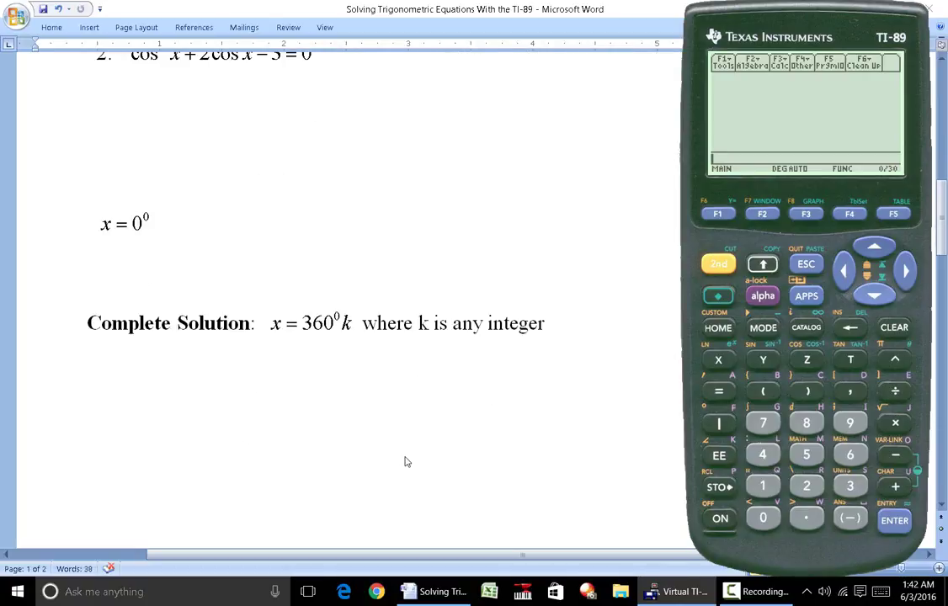
scroll(404, 461, down, 5)
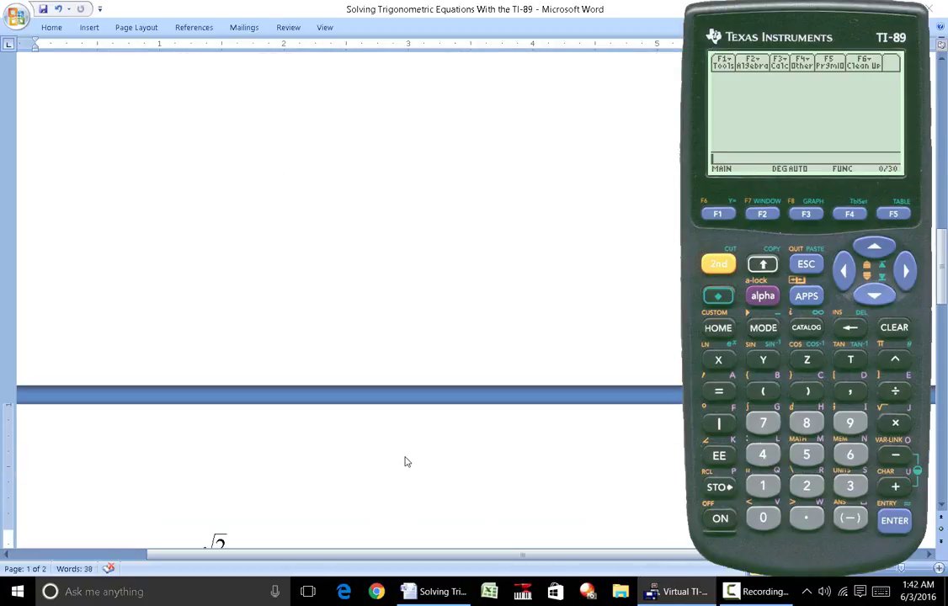
scroll(405, 461, down, 2)
scroll(336, 471, up, 1)
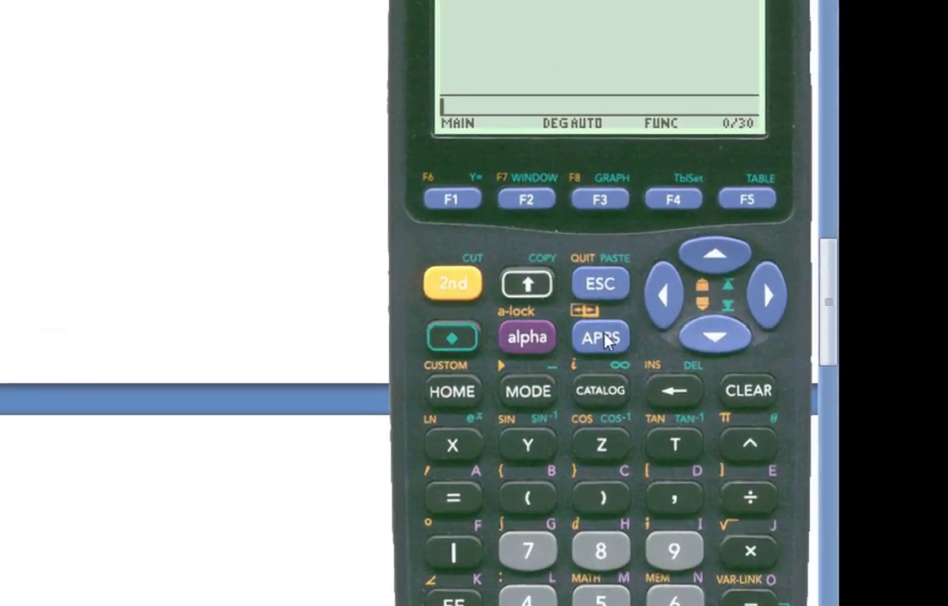
Begin a new solve( entry on the calculator with sin(2x)=
click(530, 203)
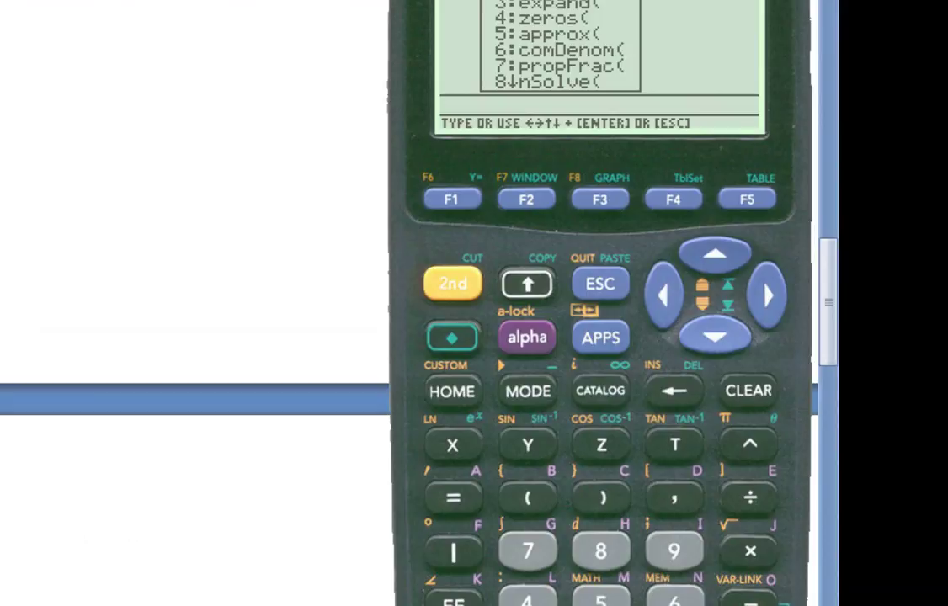
key(Return)
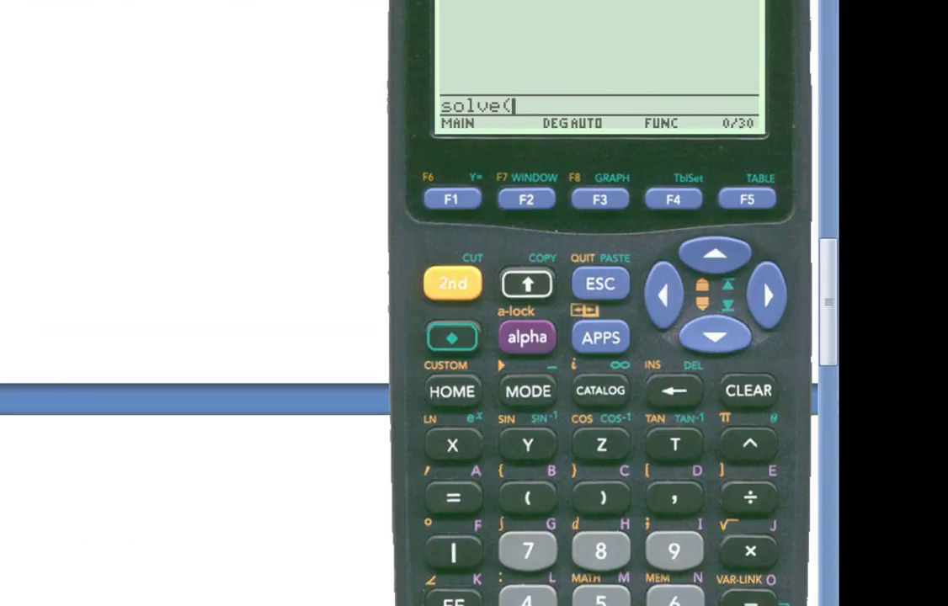
click(452, 296)
click(541, 444)
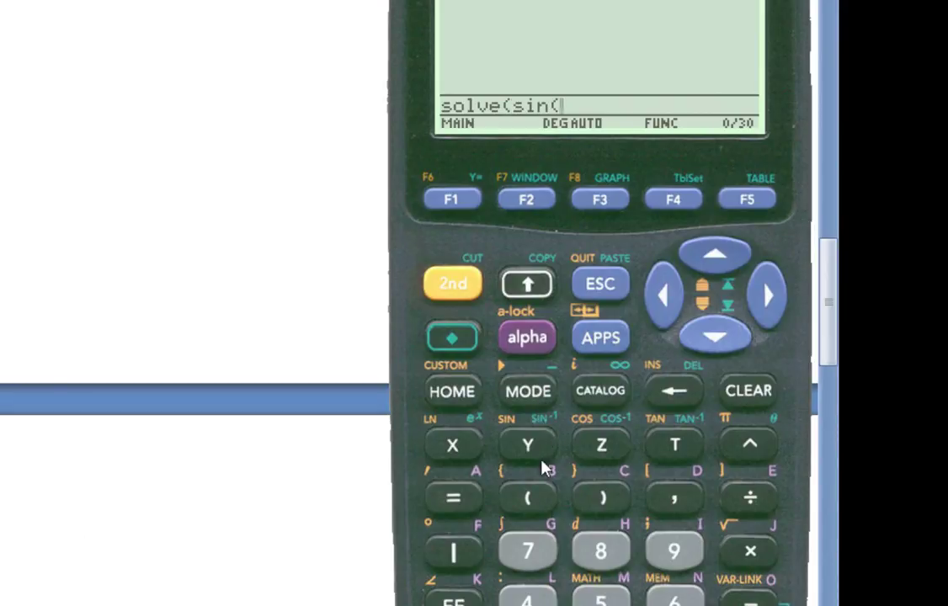
text(2)
click(440, 458)
click(604, 508)
click(459, 501)
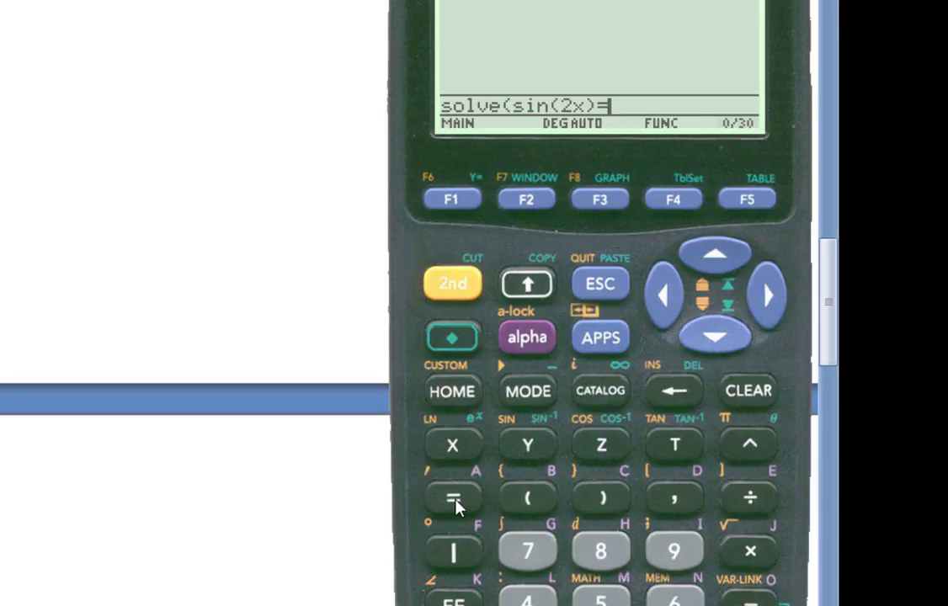
Enter √(2) after the equals sign in the solve entry
click(448, 283)
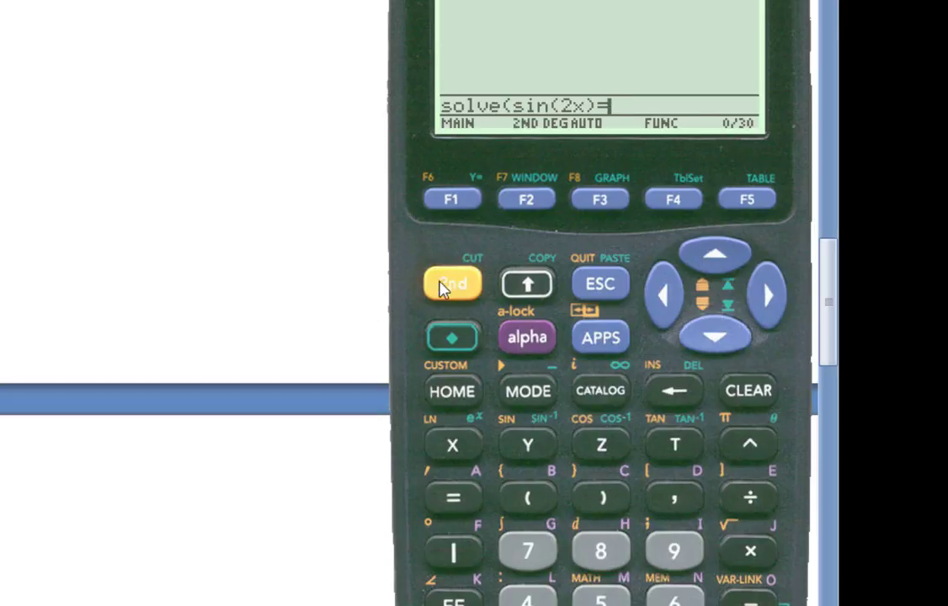
click(745, 557)
click(601, 605)
click(611, 501)
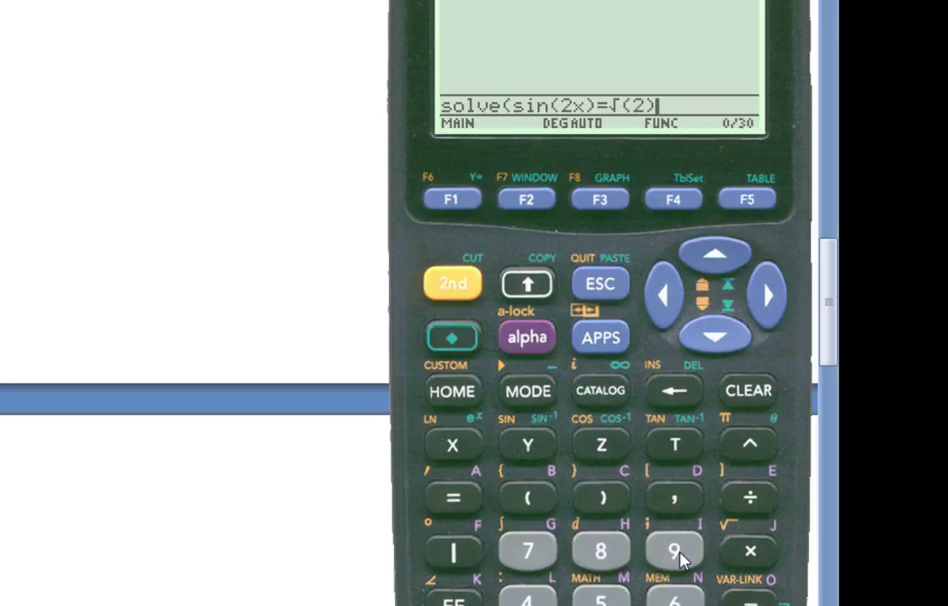
click(749, 551)
click(601, 605)
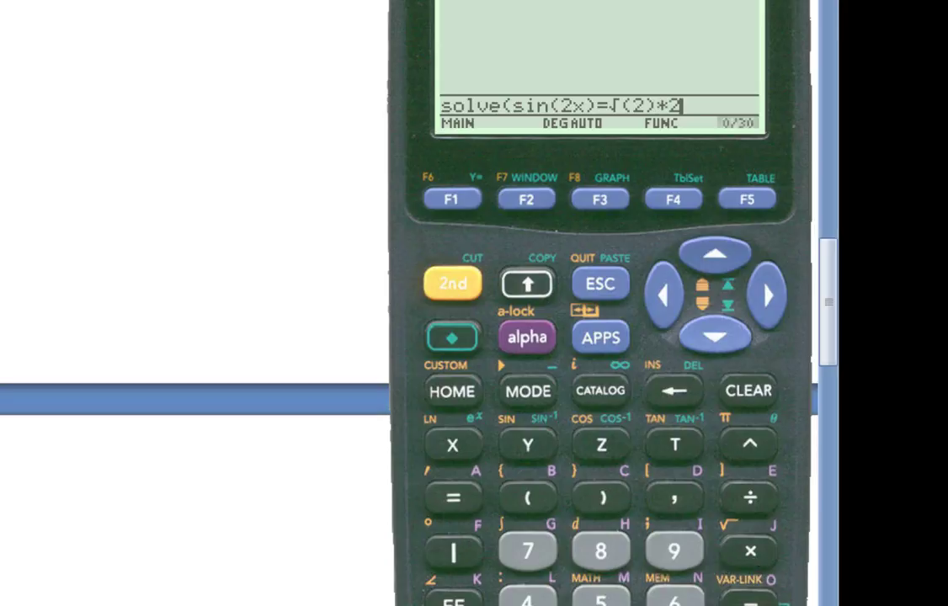
click(662, 393)
click(662, 393)
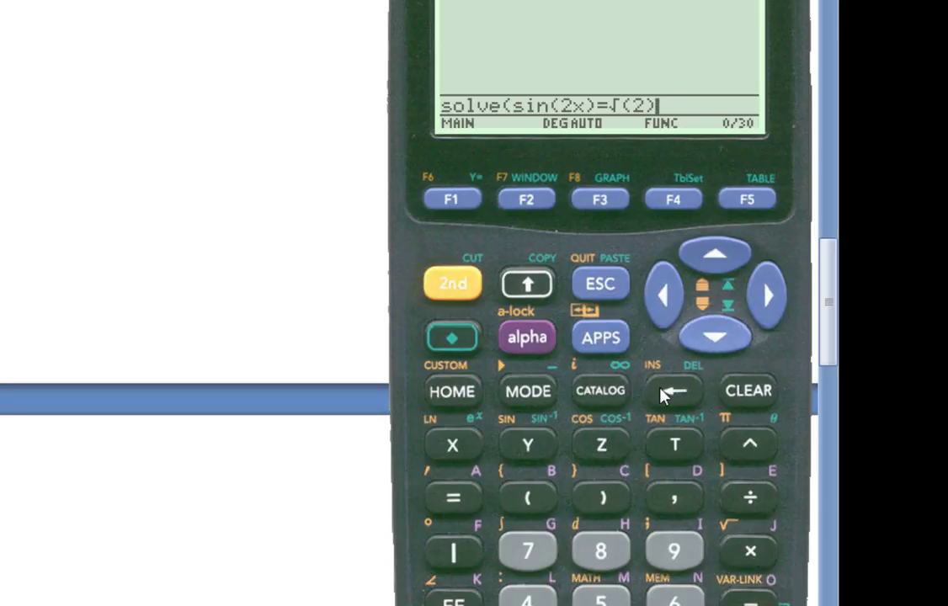
Divide √(2) by 2, set x as the solve variable and close the parenthesis
click(746, 502)
text(2)/2)
click(660, 510)
click(453, 451)
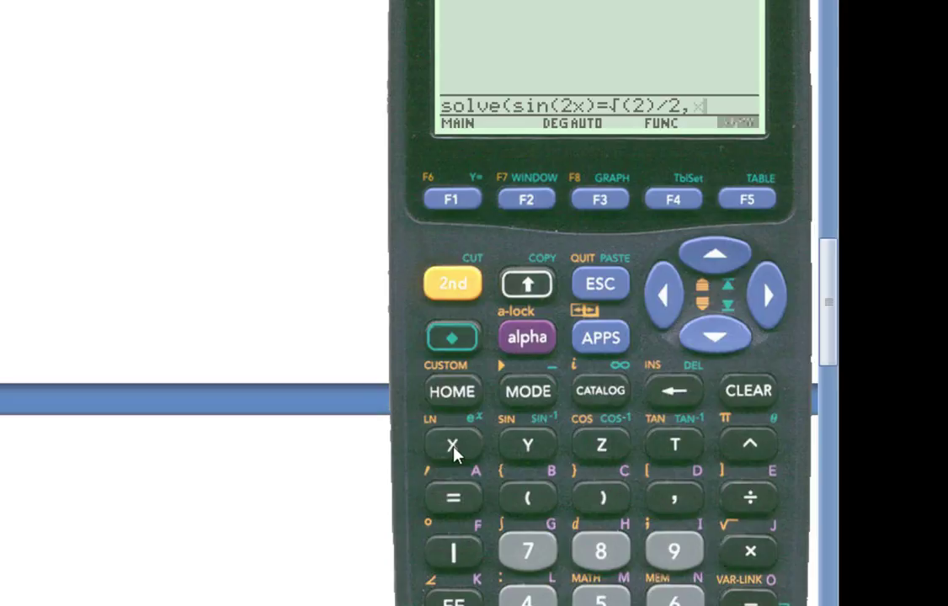
click(612, 503)
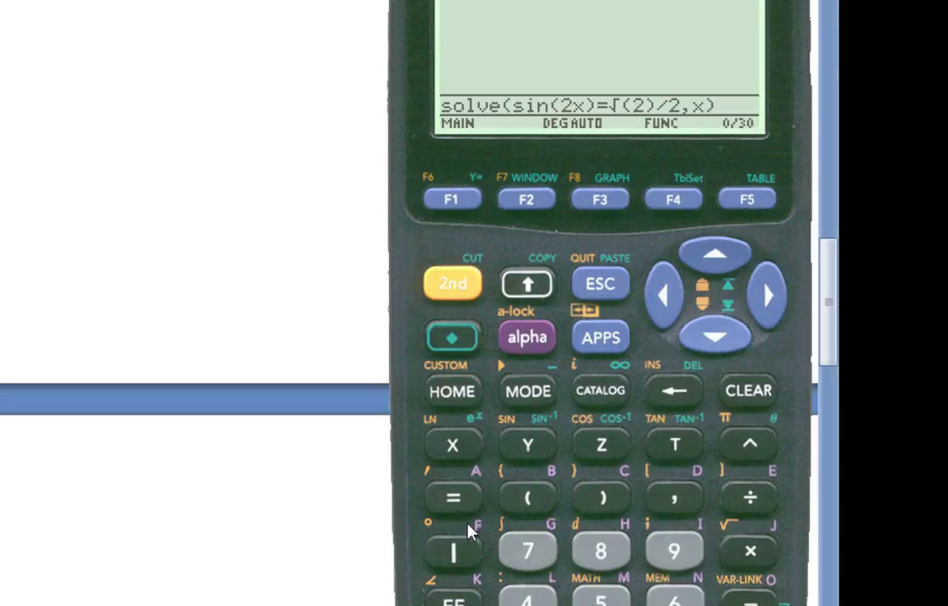
Append the "with" operator (|) and the condition 0≤x to the sin(2x) solve command
click(451, 562)
text(0)
click(455, 286)
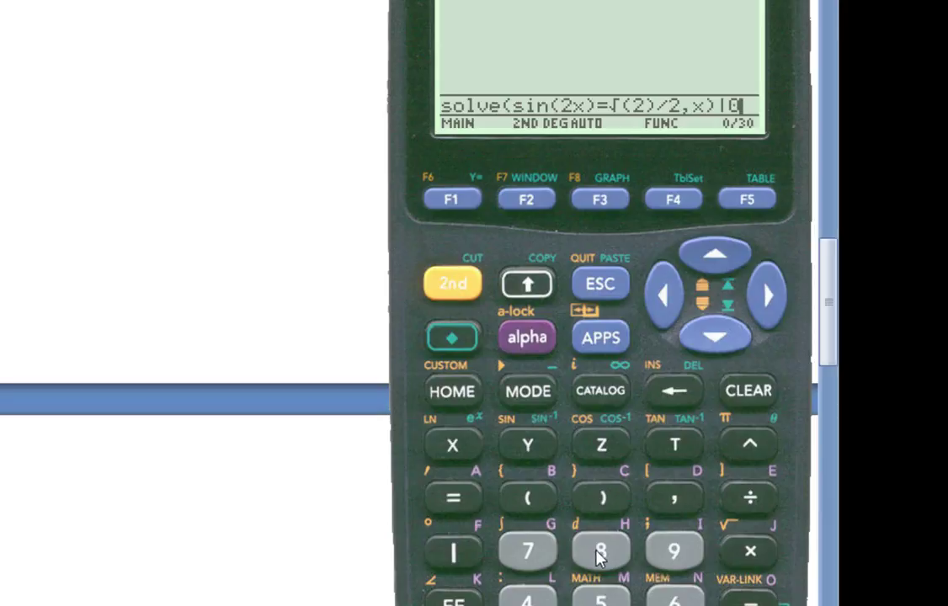
click(608, 594)
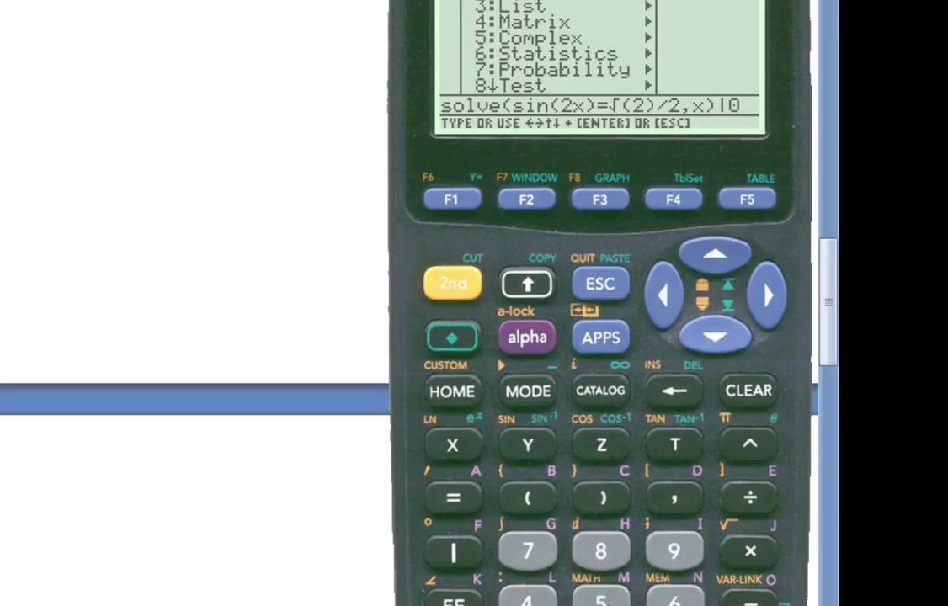
click(601, 551)
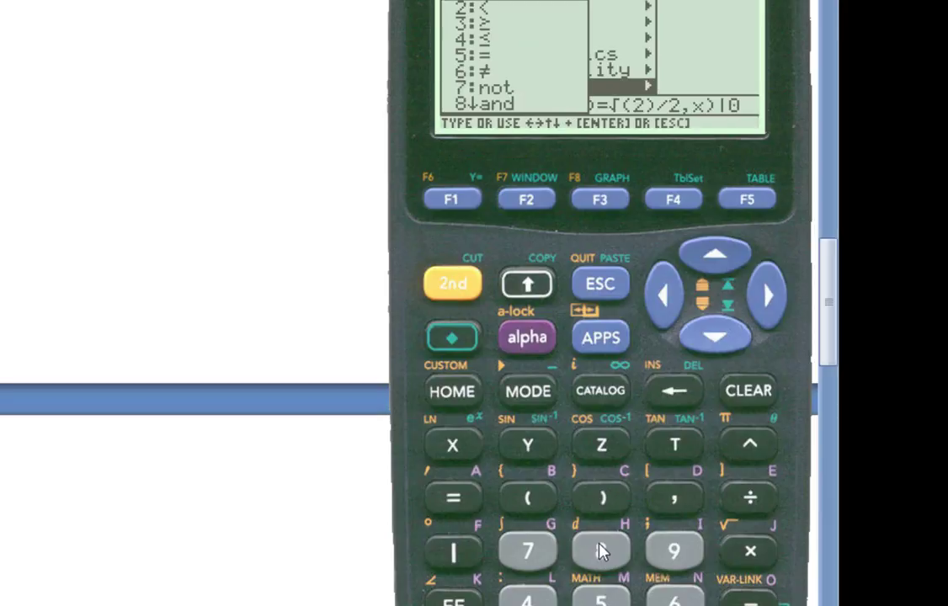
click(523, 600)
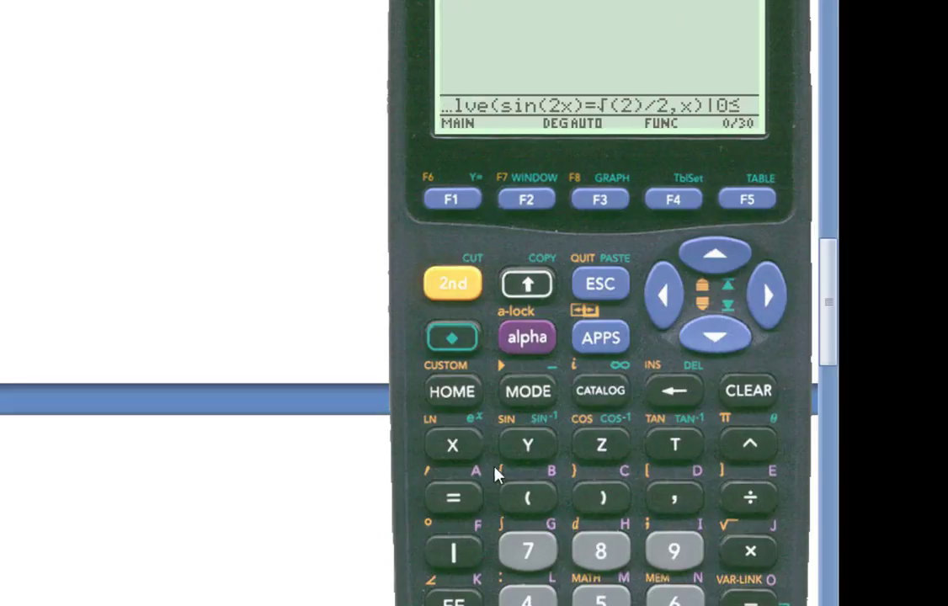
click(469, 455)
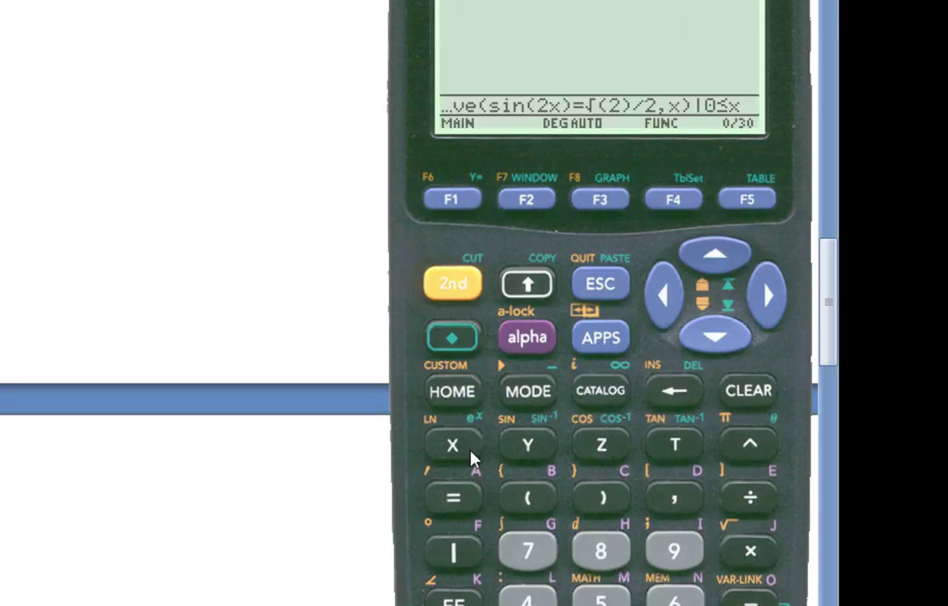
Add the upper-bound condition "and x<360" to the sin(2x) solve command
click(453, 287)
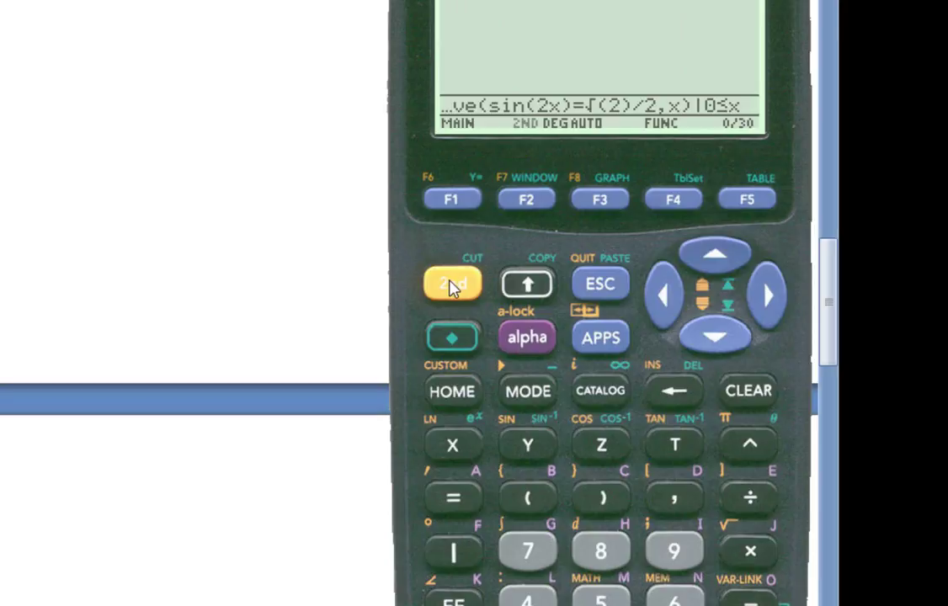
click(596, 596)
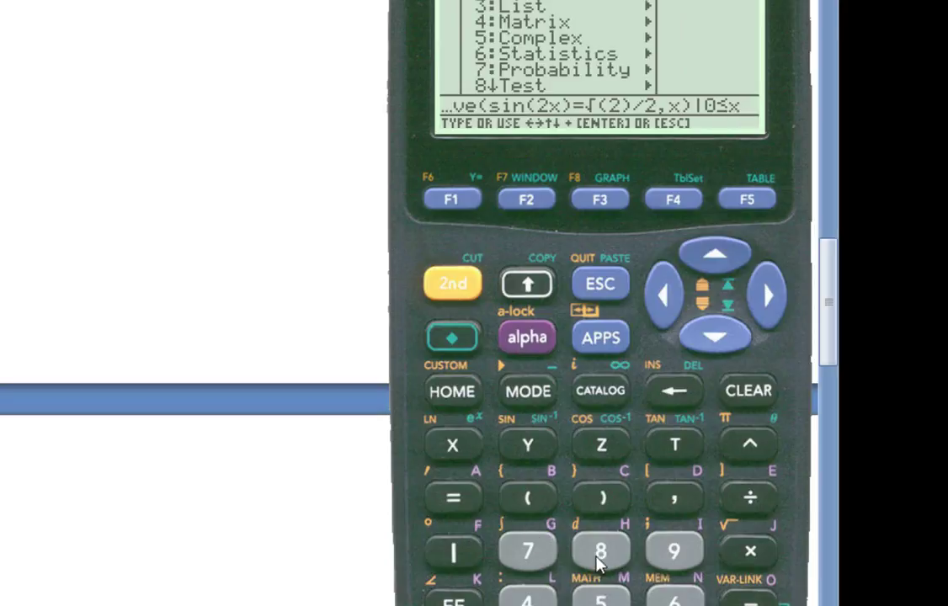
click(601, 550)
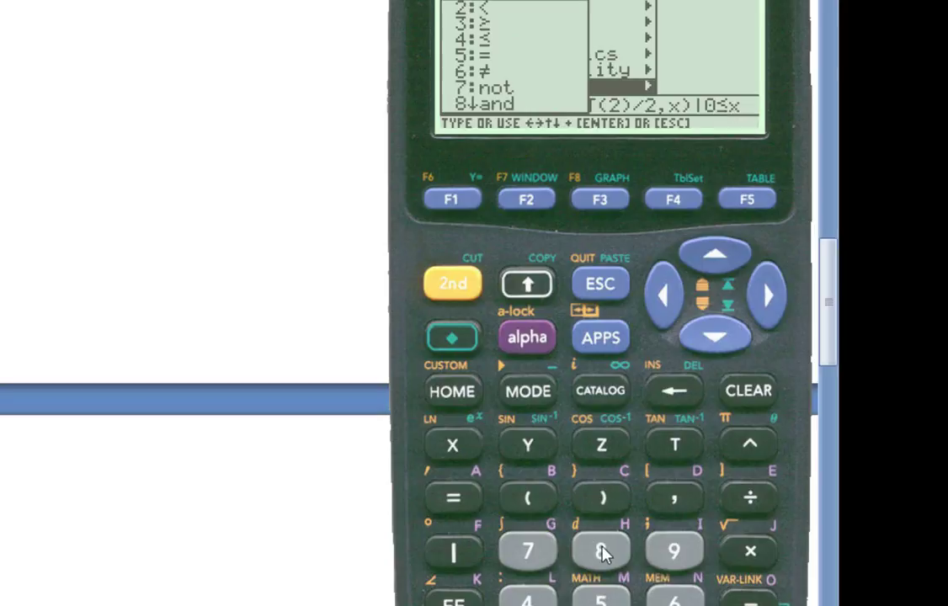
click(601, 550)
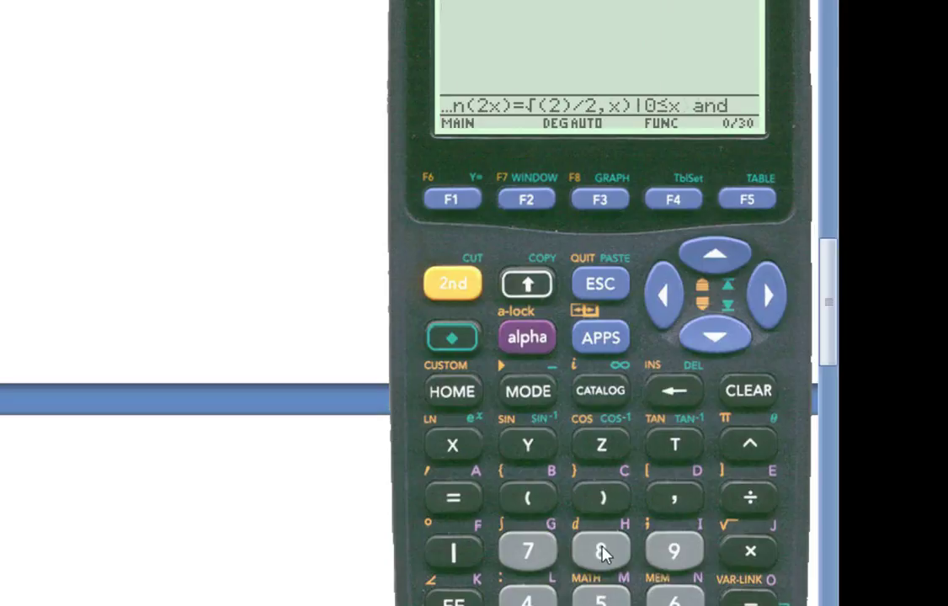
click(447, 446)
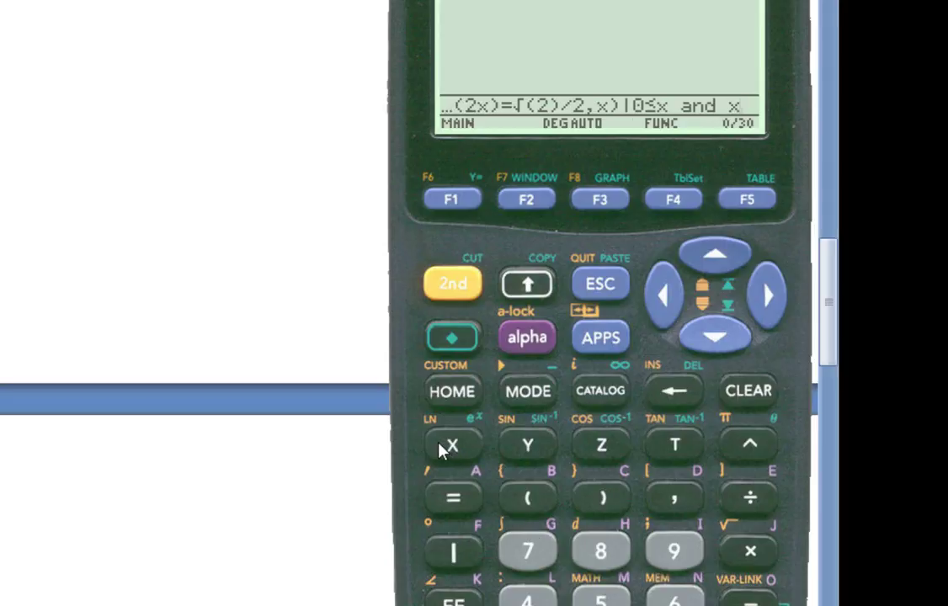
click(459, 281)
text(<)
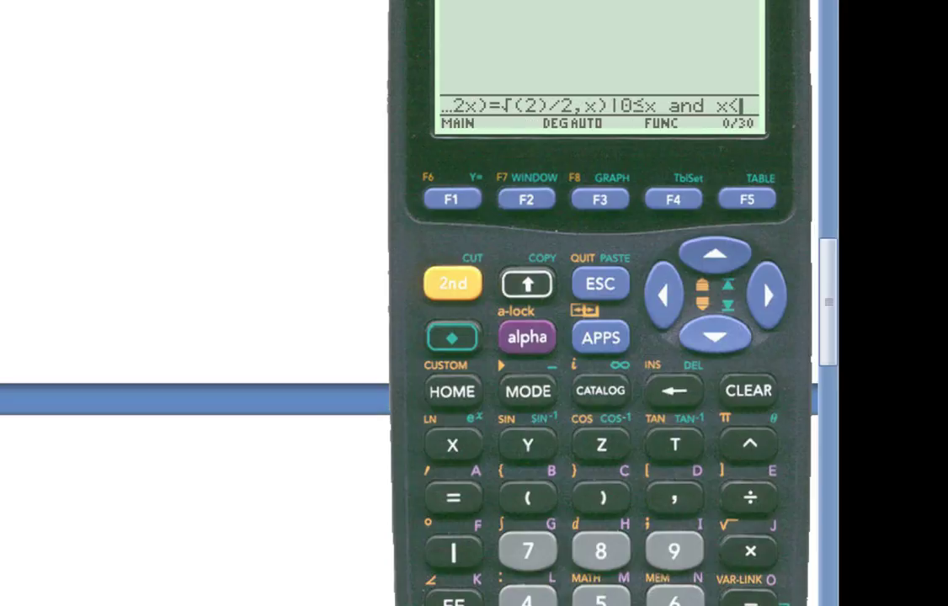
text(3)
click(678, 600)
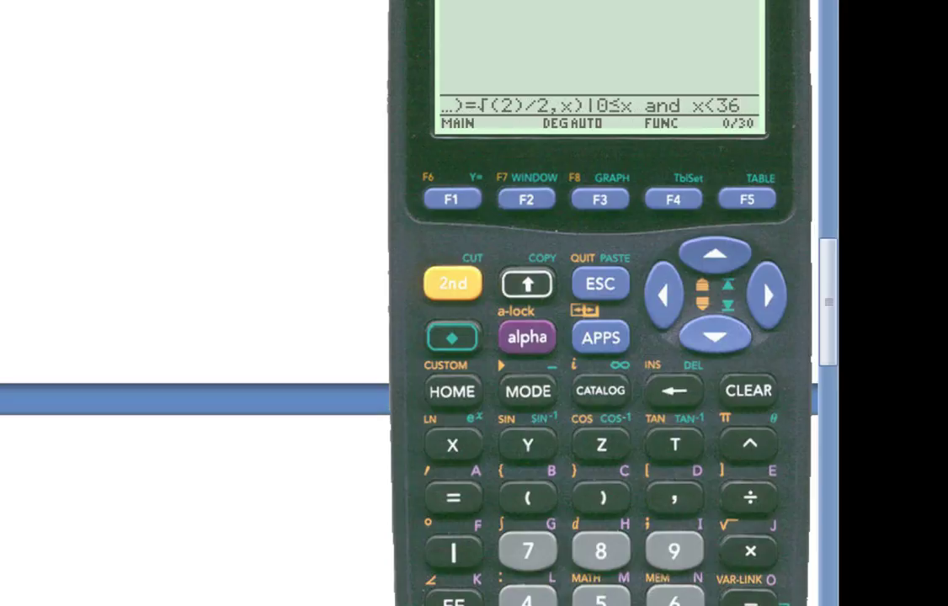
text(0)
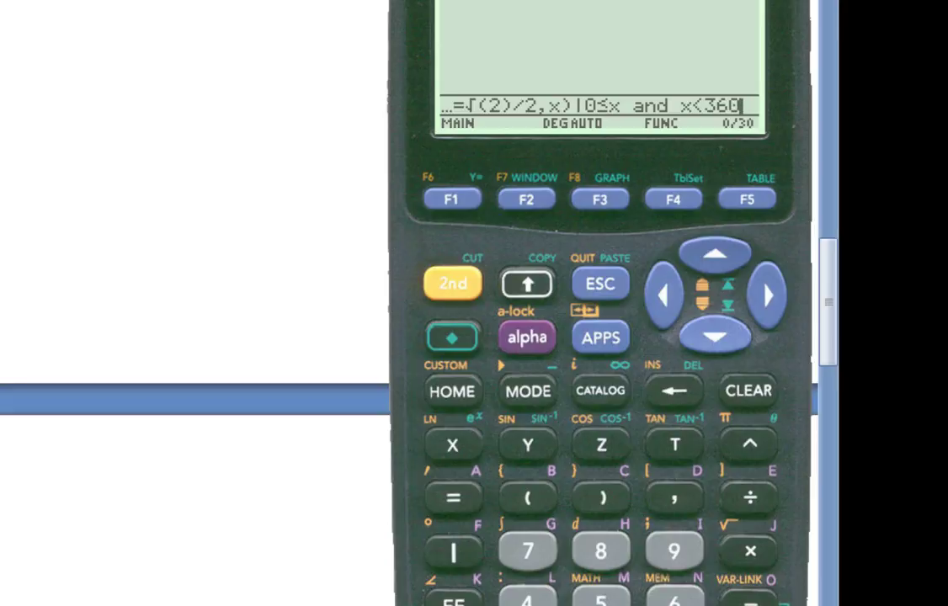
Evaluate the restricted sin(2x)=√(2)/2 solve command and view the whole list of exact solutions through to its end
key(Return)
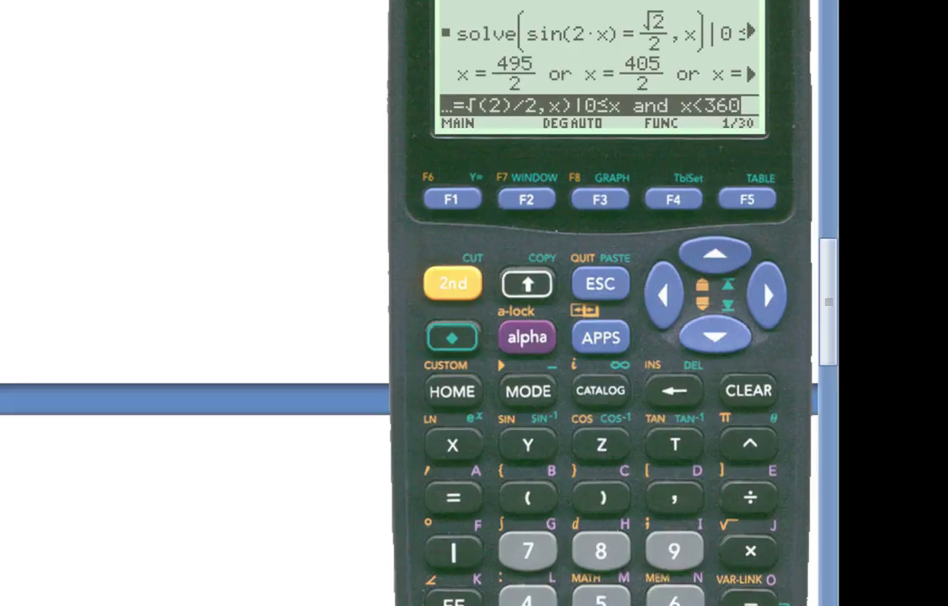
click(717, 256)
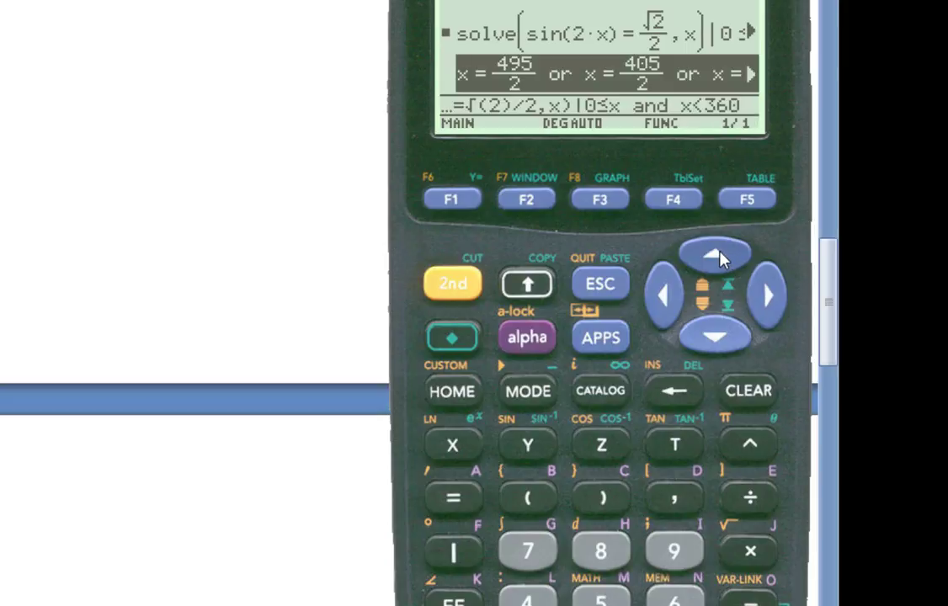
click(768, 295)
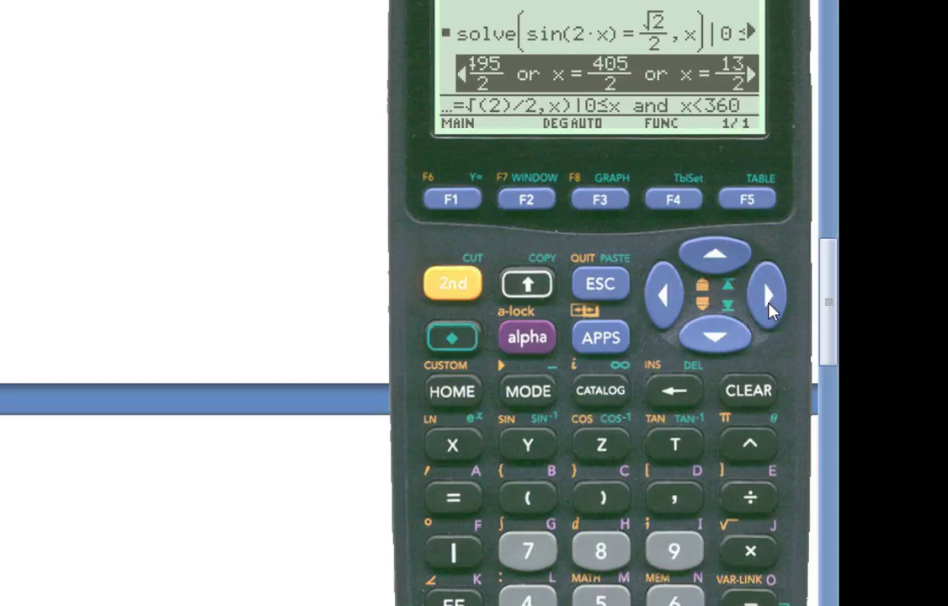
click(767, 304)
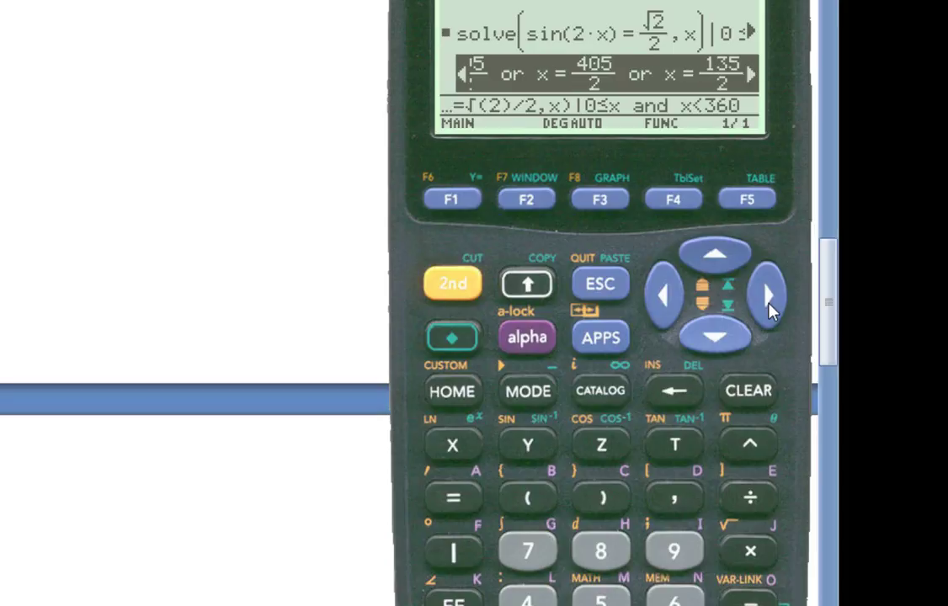
click(769, 305)
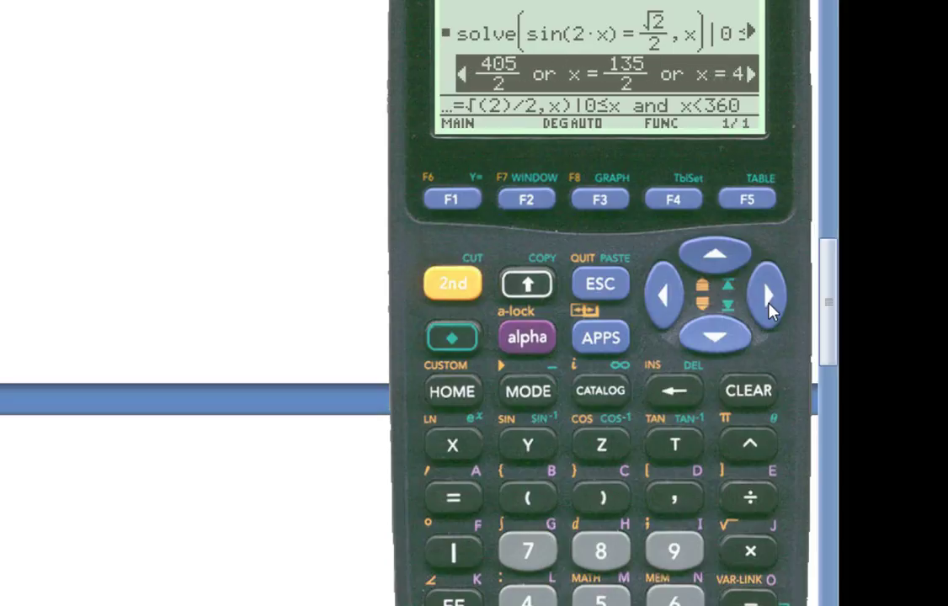
click(769, 305)
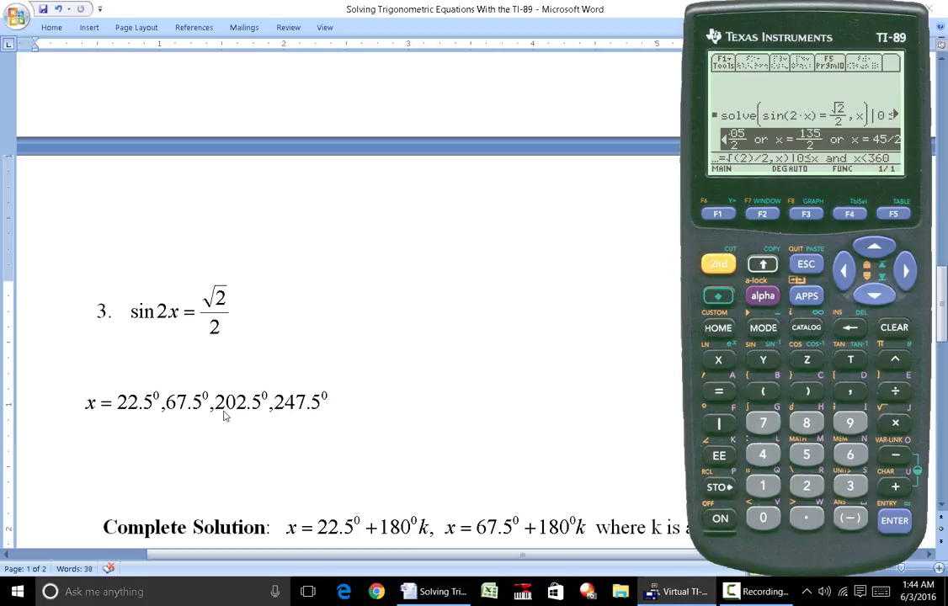
Remove the evaluated pair from the history and re-evaluate the same solve command as a decimal approximation
click(873, 248)
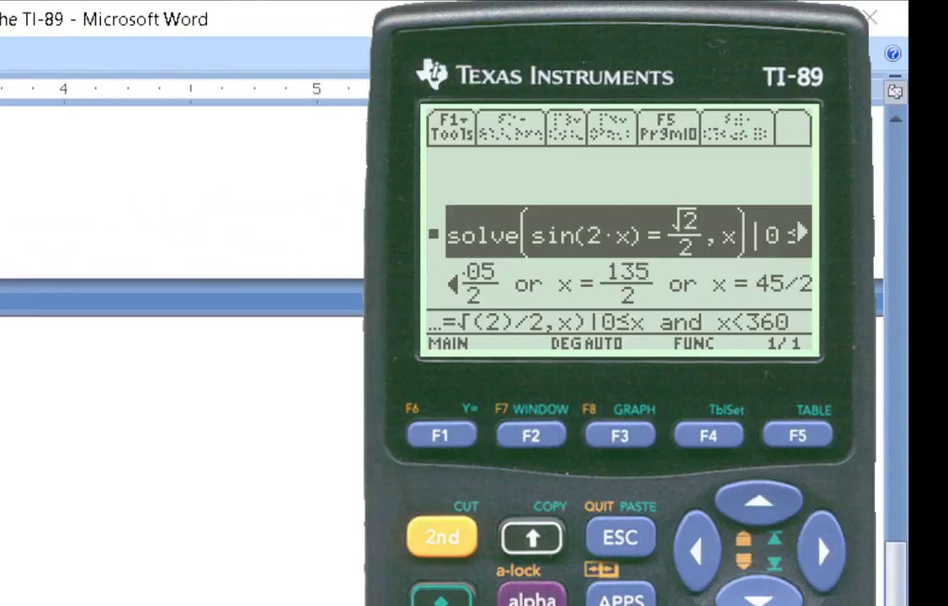
click(829, 602)
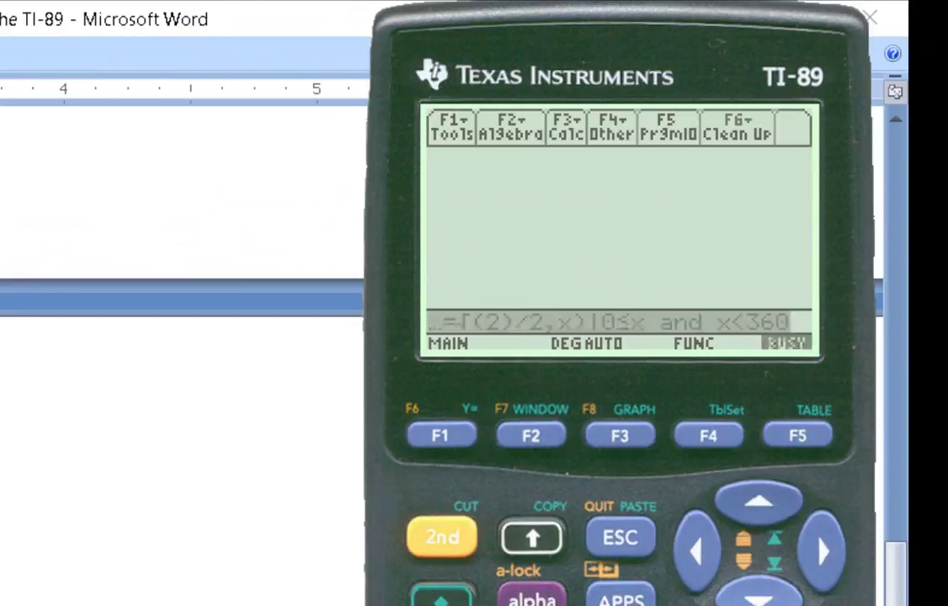
click(827, 545)
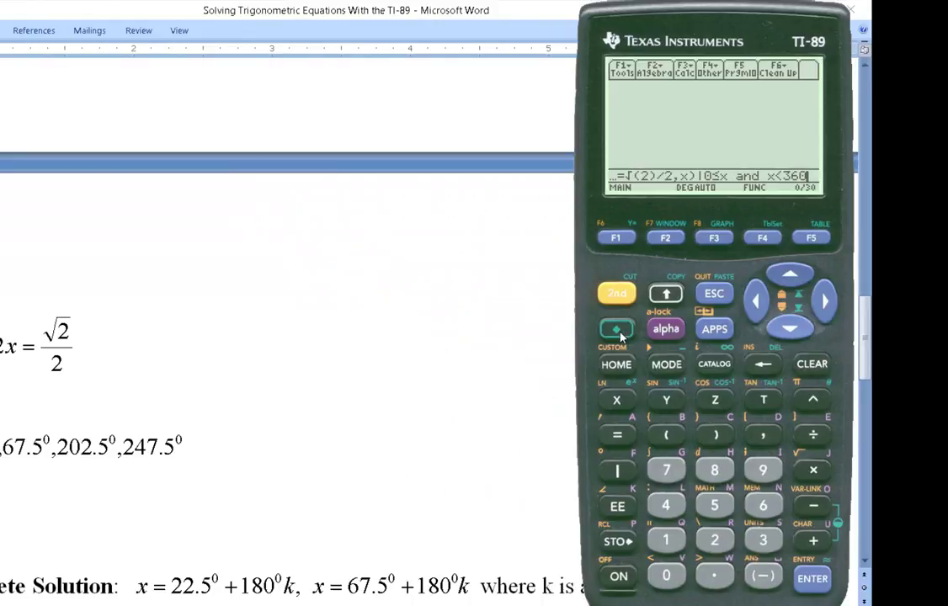
click(619, 334)
click(799, 579)
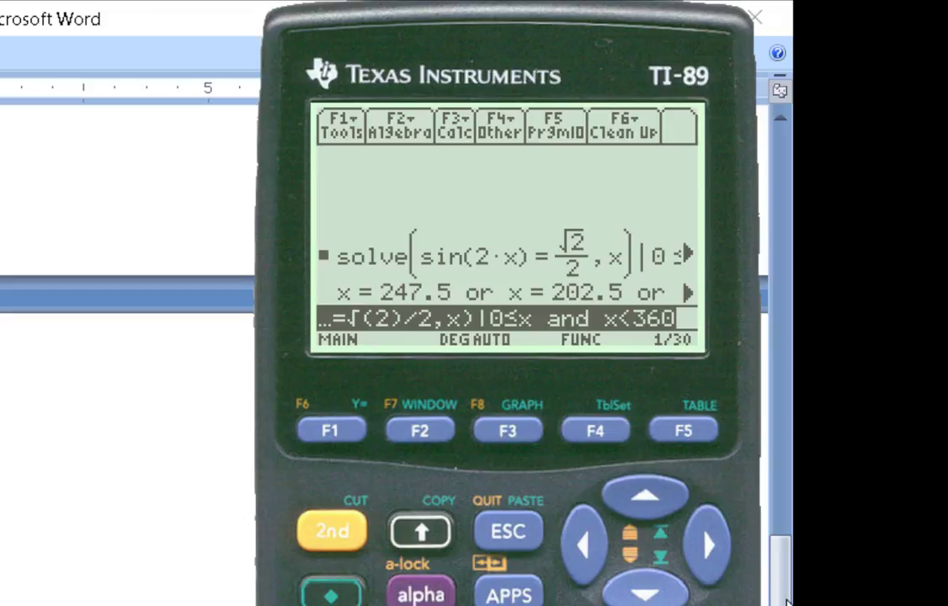
Examine the whole list of decimal solutions for x through to its end, and switch back to the Word worksheet
click(705, 556)
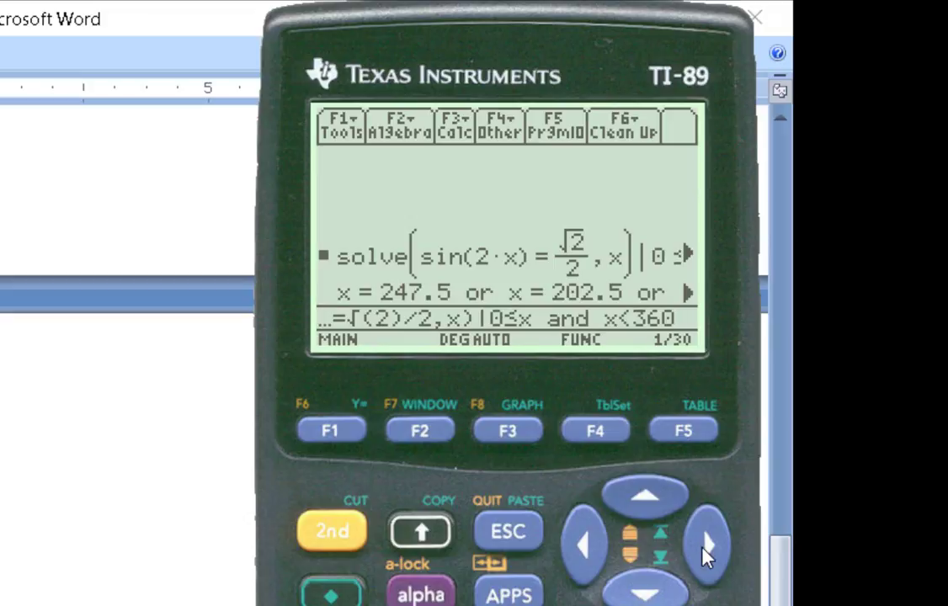
click(659, 505)
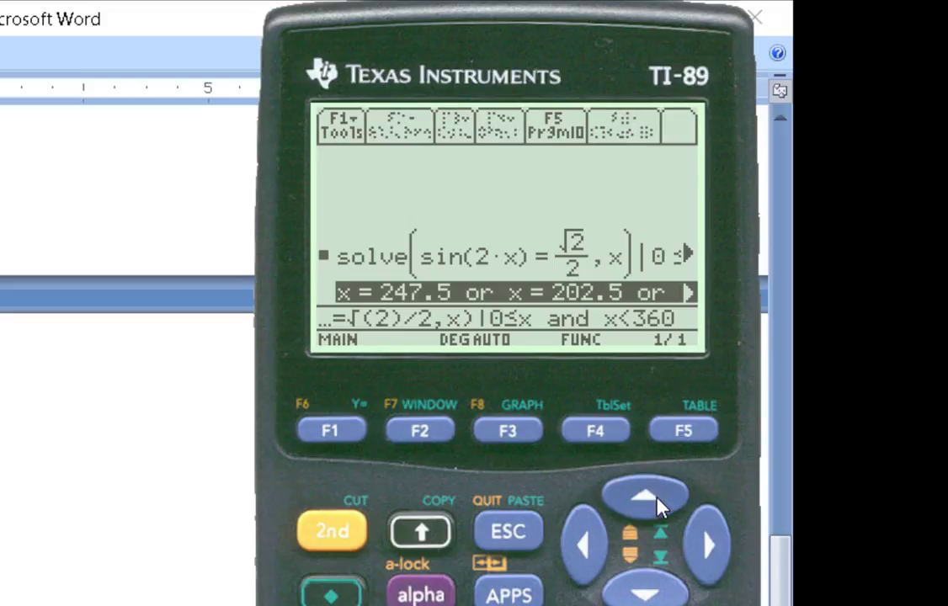
click(711, 547)
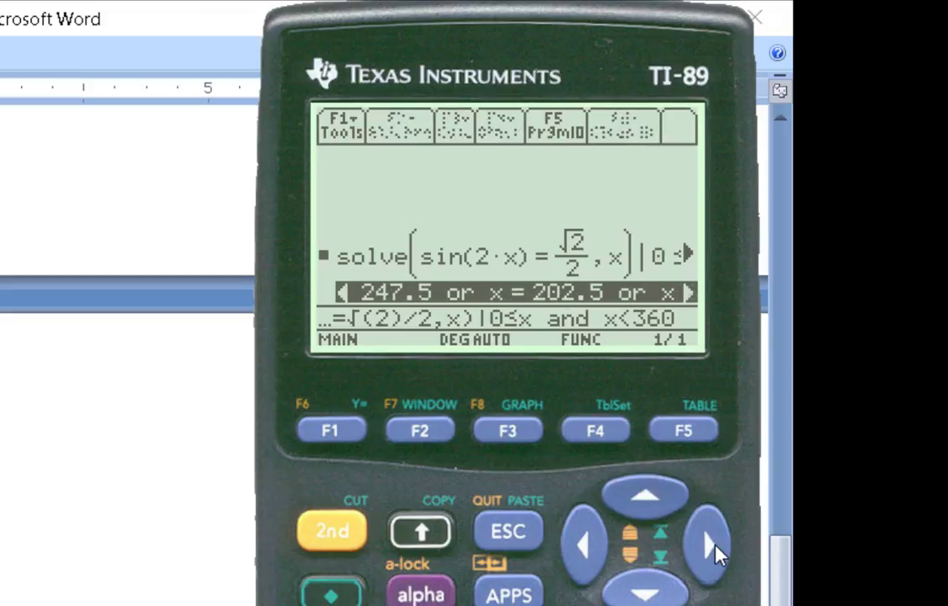
click(711, 547)
click(711, 547)
click(711, 547)
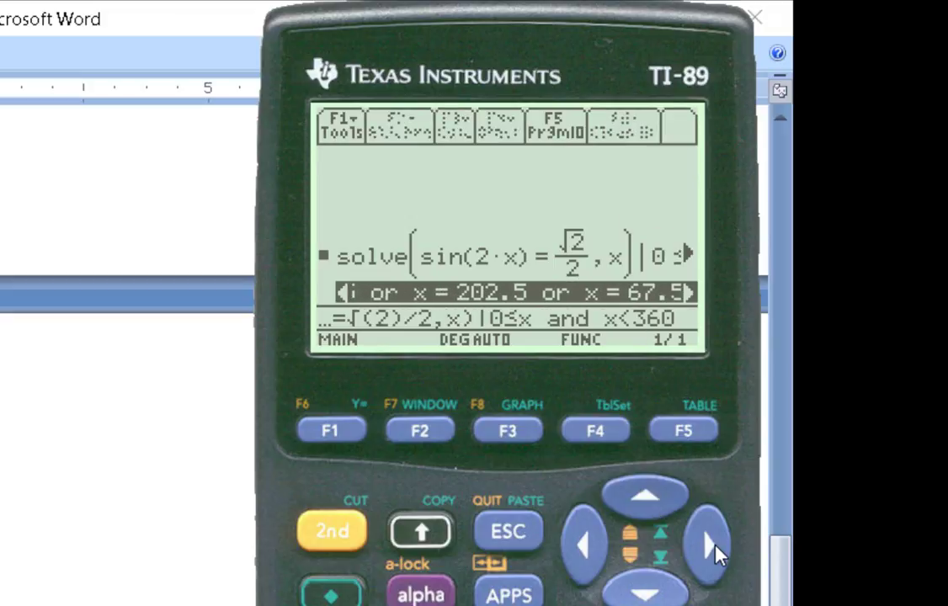
click(711, 547)
click(711, 547)
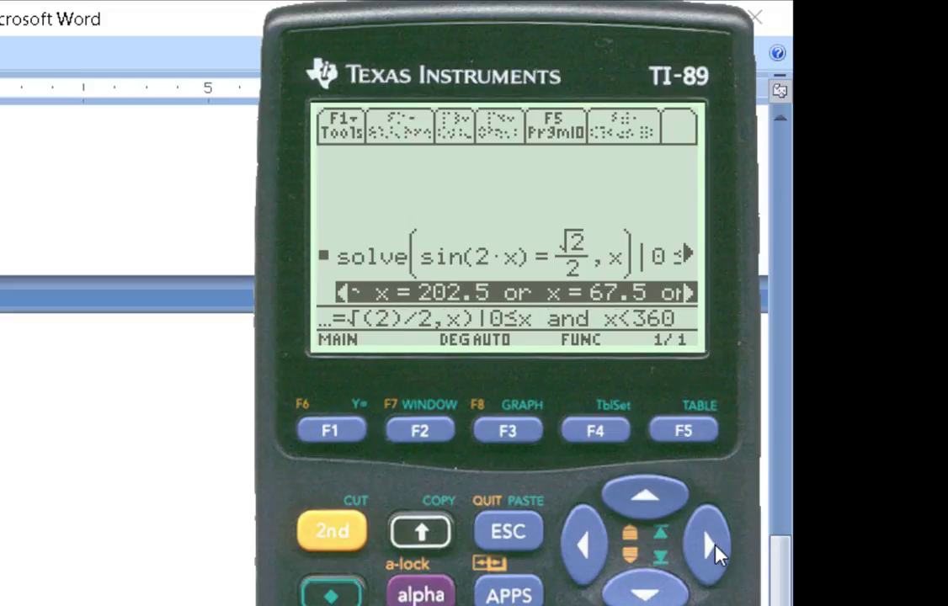
click(711, 547)
click(711, 547)
click(714, 545)
click(713, 545)
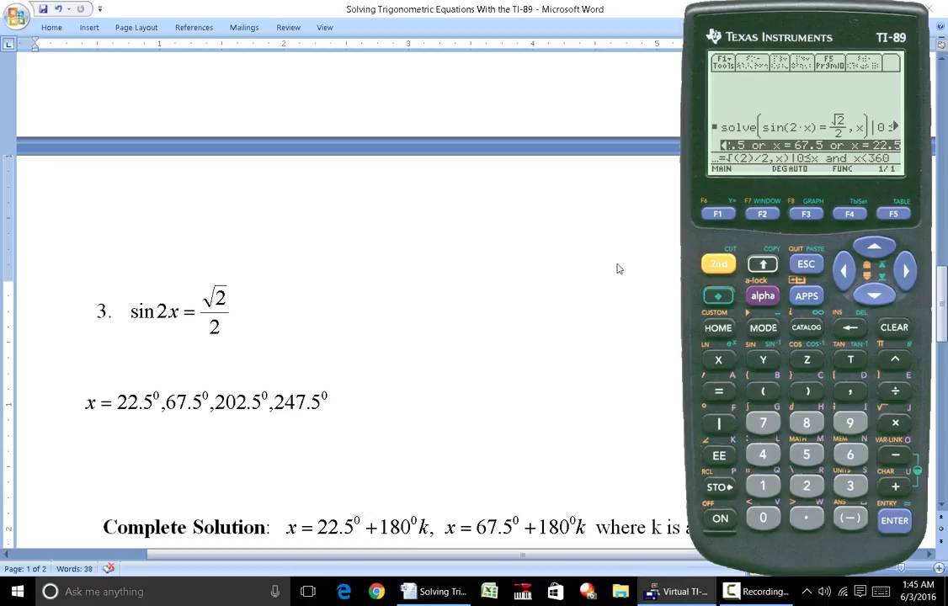
click(590, 289)
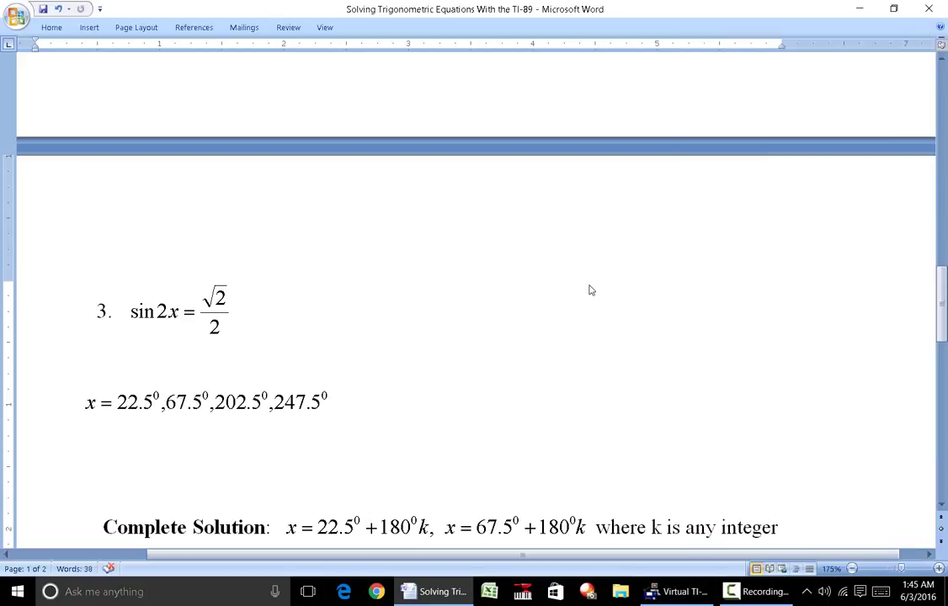